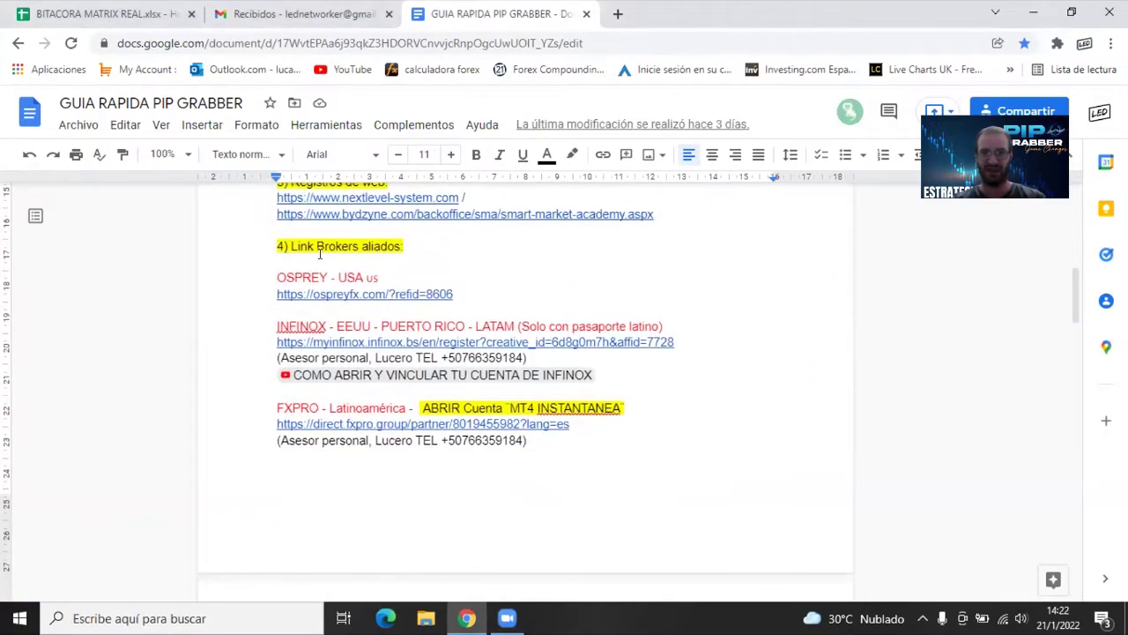
Highlight the '4) Link Brokers aliados:' heading and the FXPRO advisor contact line in the guide
{"action": "left_click_drag", "start_coordinate": [272, 250], "coordinate": [408, 251]}
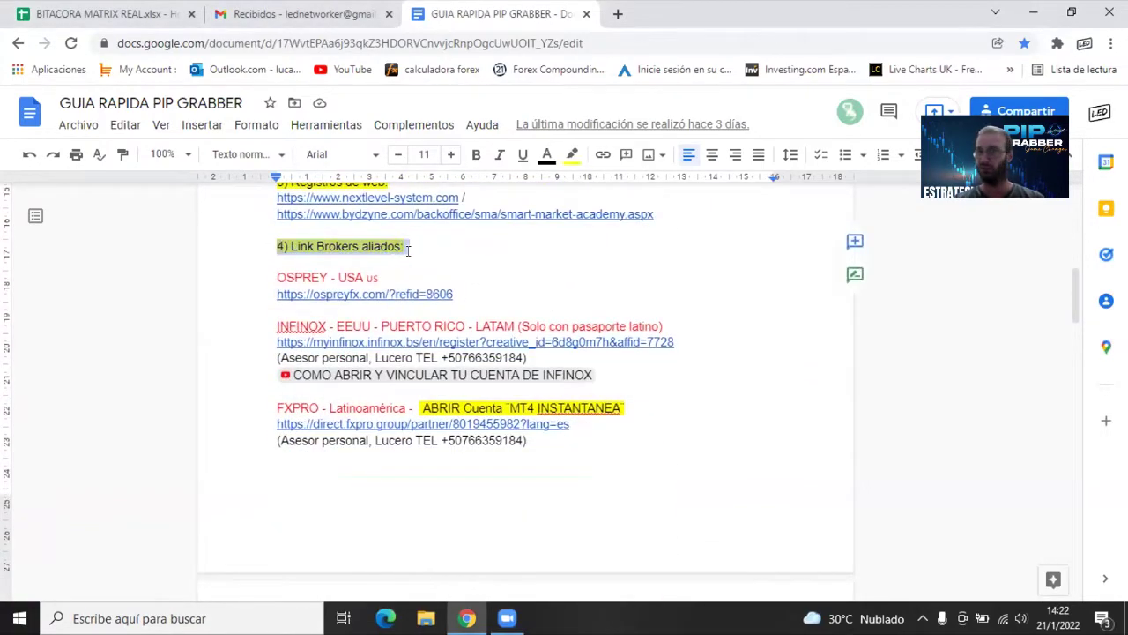
{"action": "left_click", "coordinate": [504, 275]}
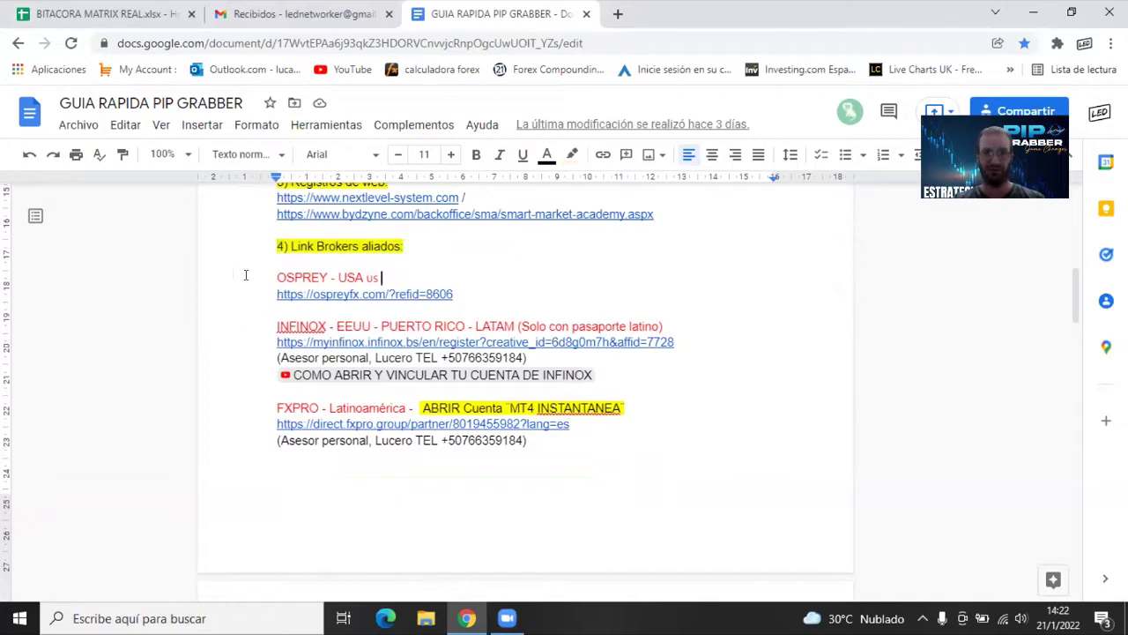
{"action": "scroll", "coordinate": [410, 356], "scroll_direction": "down", "scroll_amount": 2}
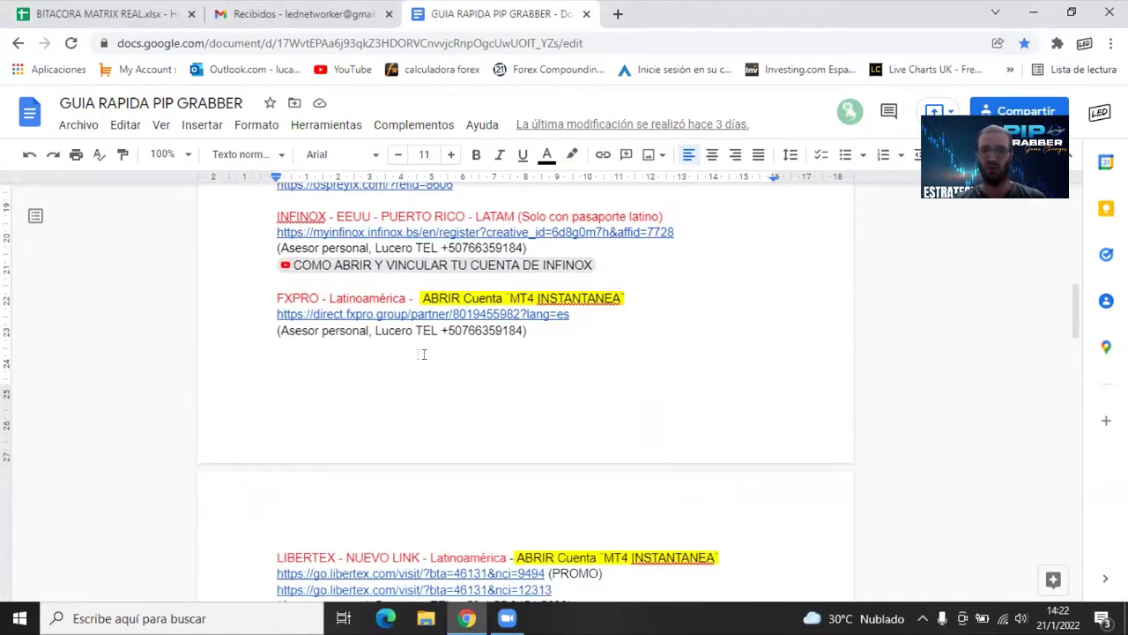
{"action": "left_click_drag", "start_coordinate": [536, 331], "coordinate": [285, 330]}
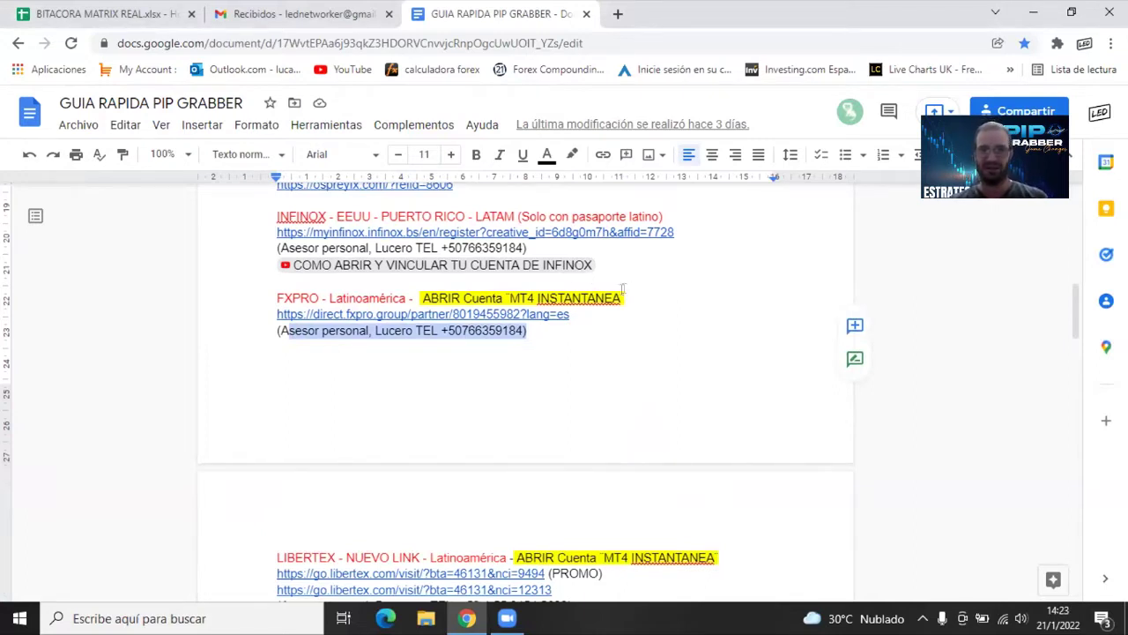
{"action": "left_click", "coordinate": [458, 296]}
Open the FxPro partner link in a new tab and dismiss the translation offer
{"action": "left_click", "coordinate": [373, 313]}
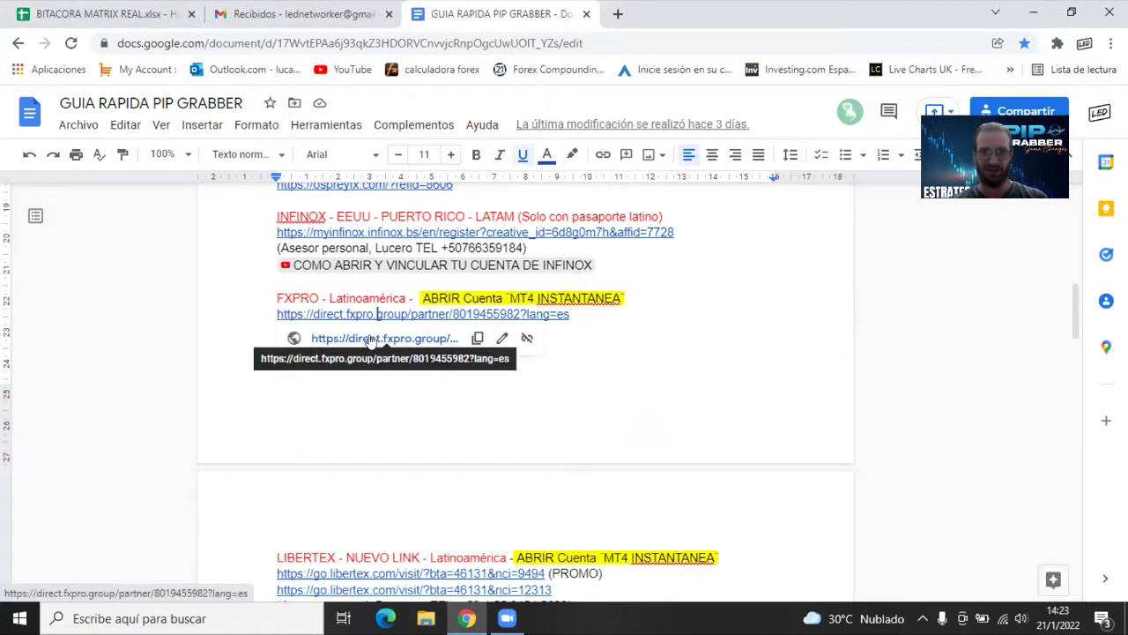
{"action": "left_click", "coordinate": [371, 339]}
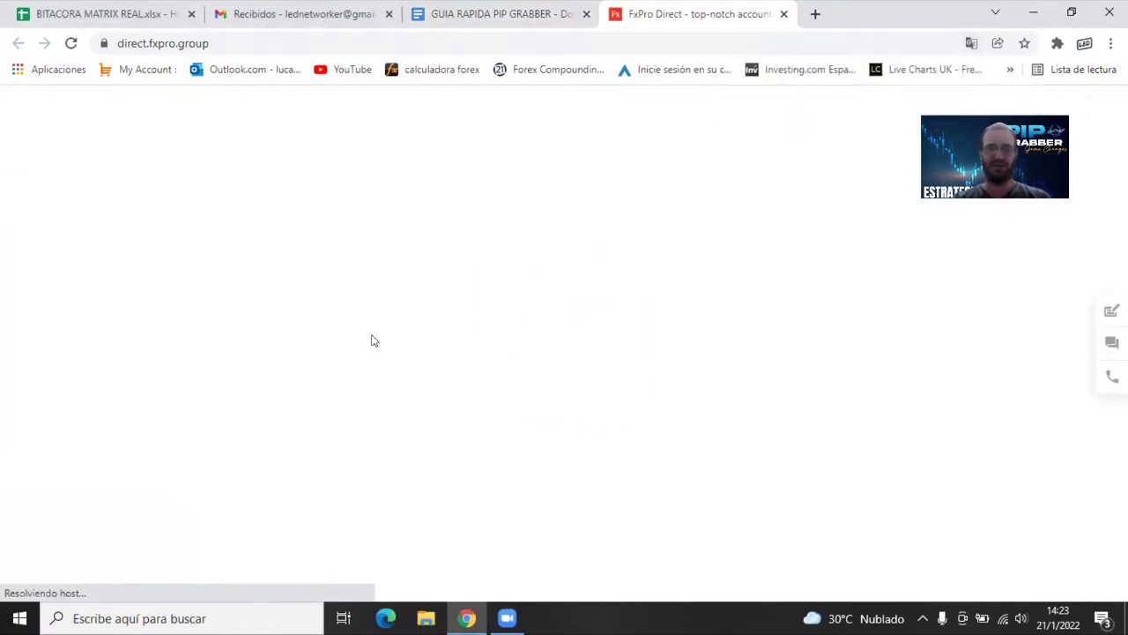
{"action": "left_click", "coordinate": [783, 14]}
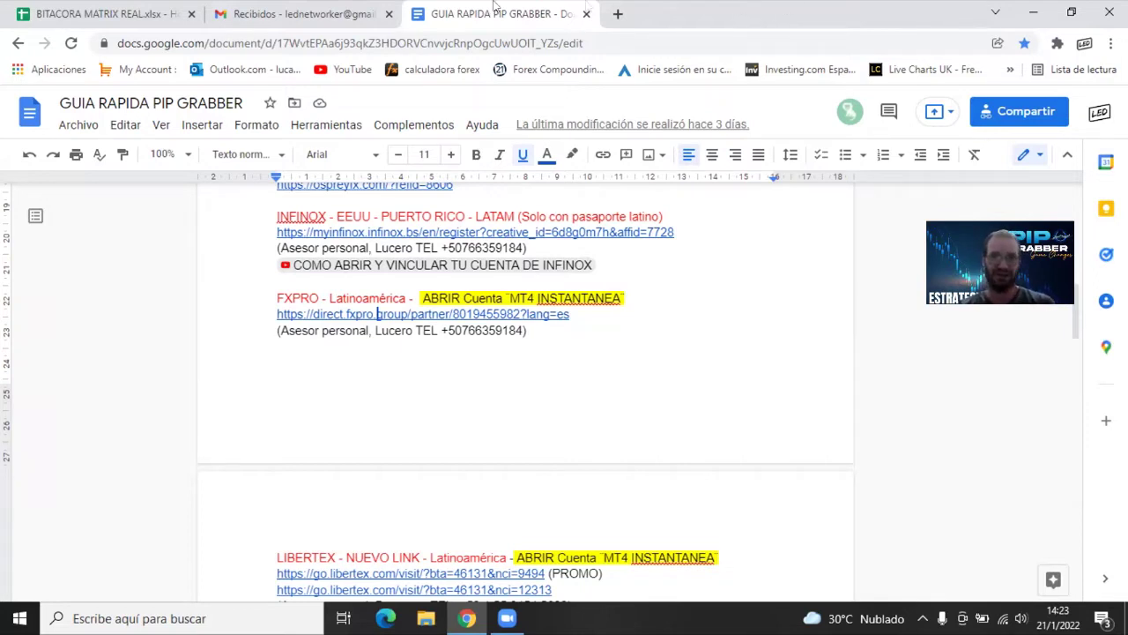
{"action": "left_click", "coordinate": [388, 314]}
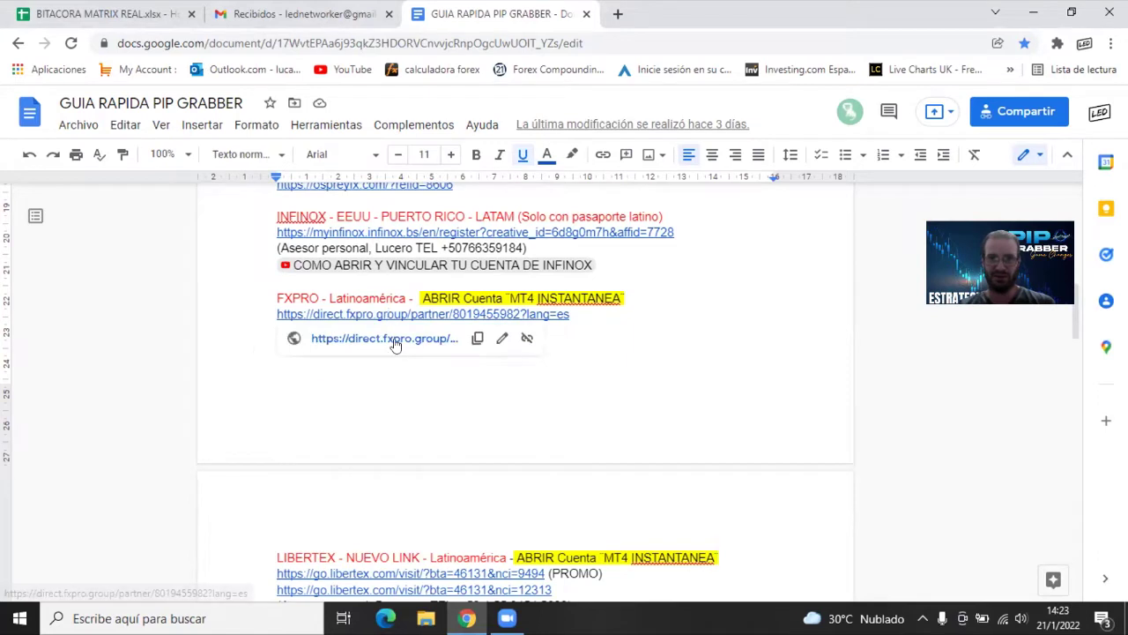
{"action": "left_click", "coordinate": [388, 343]}
{"action": "left_click", "coordinate": [1020, 176]}
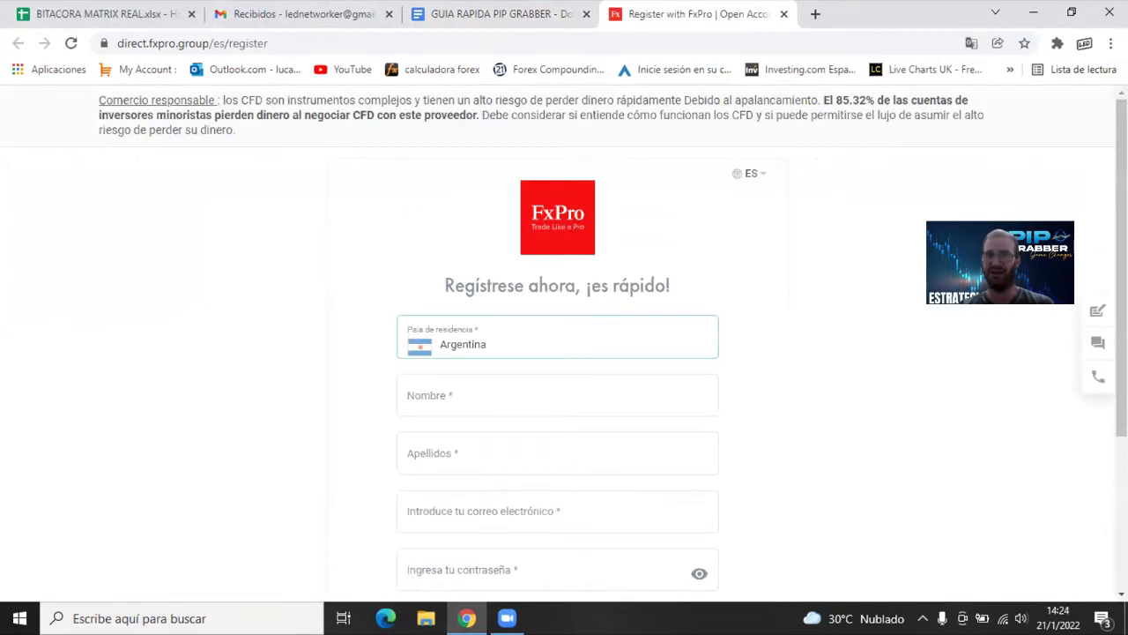
Enter the user's first name and surname in the FxPro sign-up form
{"action": "scroll", "coordinate": [383, 393], "scroll_direction": "down", "scroll_amount": 3}
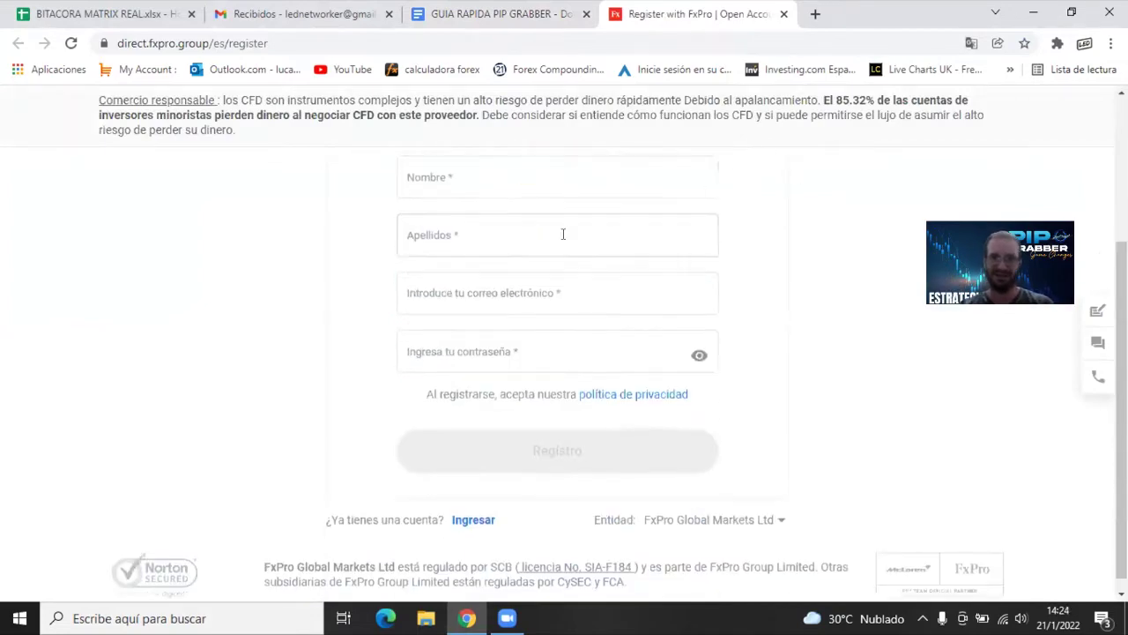
{"action": "scroll", "coordinate": [383, 393], "scroll_direction": "up", "scroll_amount": 3}
{"action": "scroll", "coordinate": [483, 409], "scroll_direction": "down", "scroll_amount": 3}
{"action": "scroll", "coordinate": [483, 408], "scroll_direction": "up", "scroll_amount": 3}
{"action": "left_click", "coordinate": [466, 395]}
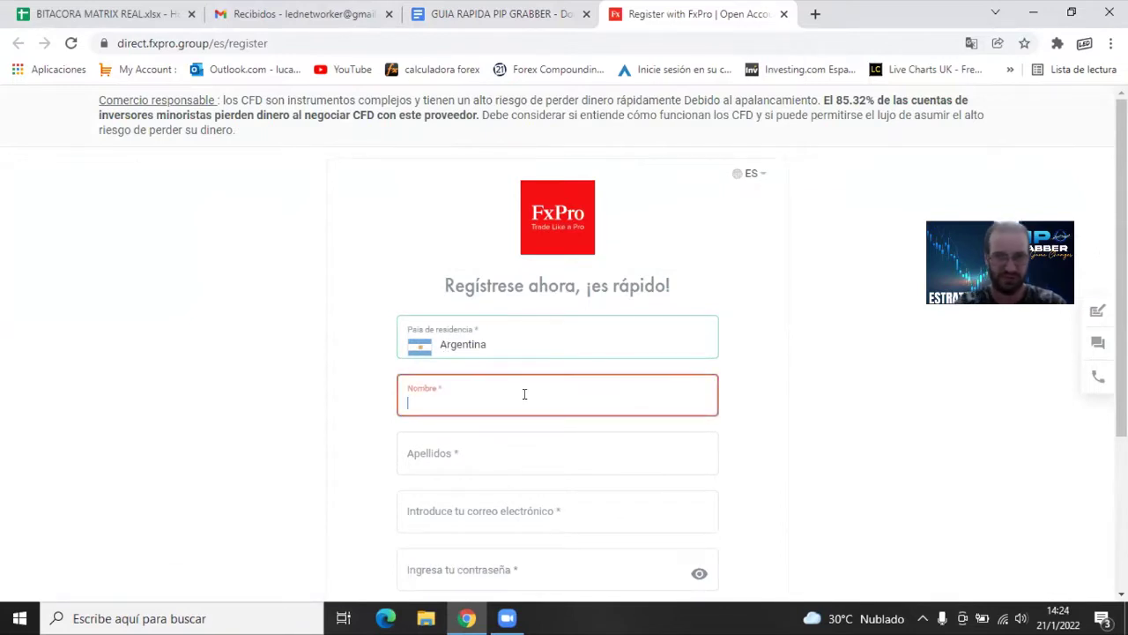
{"action": "key", "text": "Tab"}
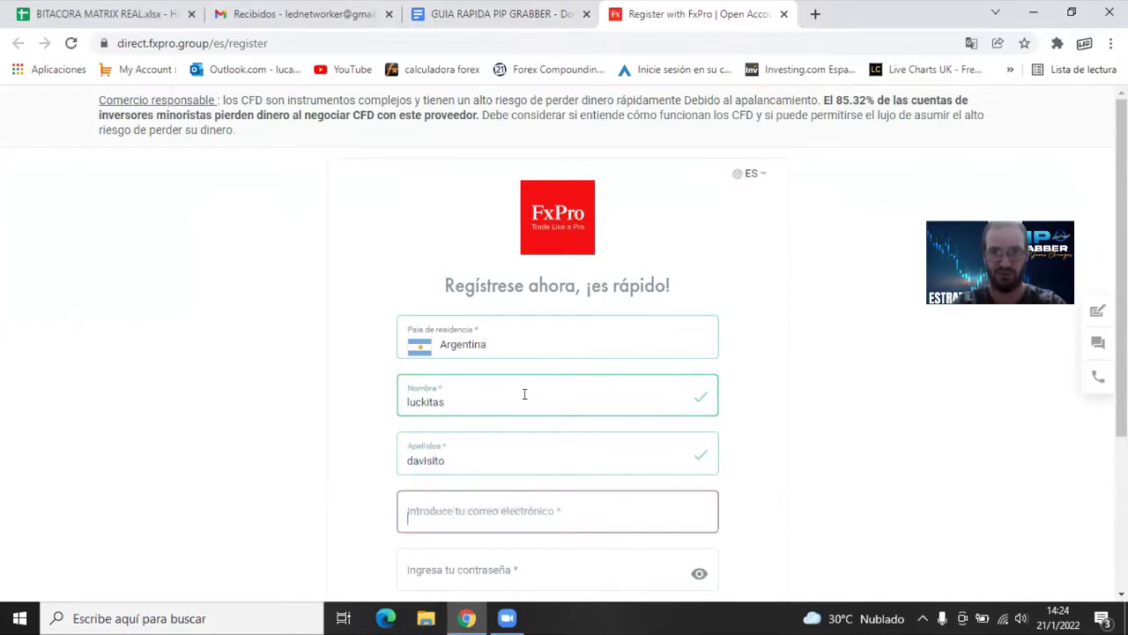
Fill in the saved e-mail and password with autofill, then submit the registration
{"action": "key", "text": "Tab"}
{"action": "scroll", "coordinate": [496, 433], "scroll_direction": "down", "scroll_amount": 3}
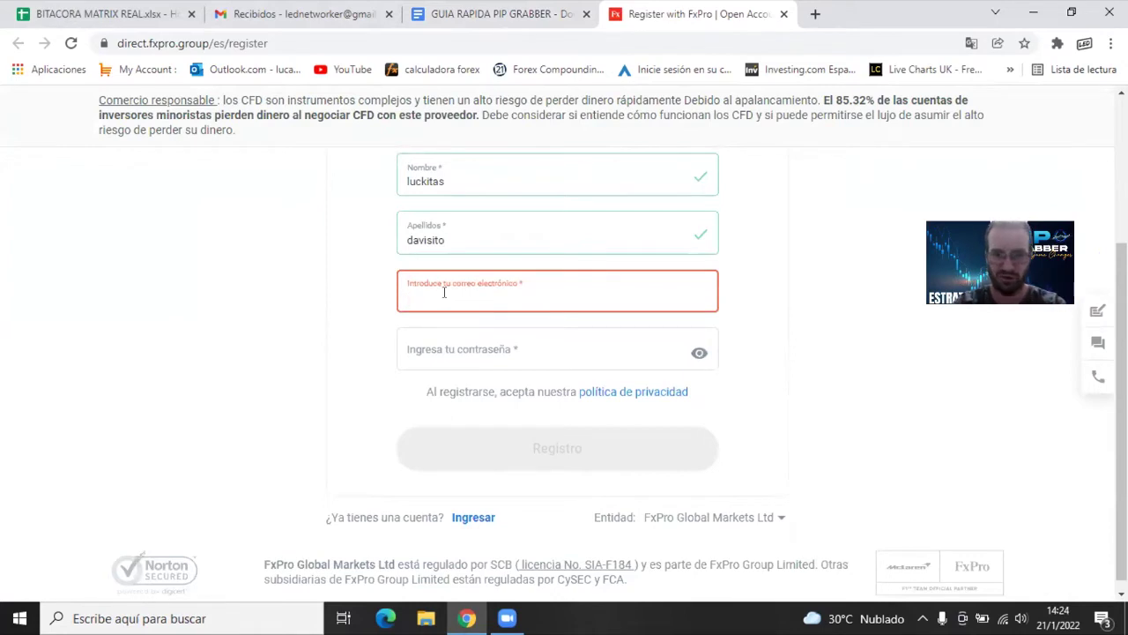
{"action": "left_click", "coordinate": [476, 331]}
{"action": "left_click", "coordinate": [537, 446]}
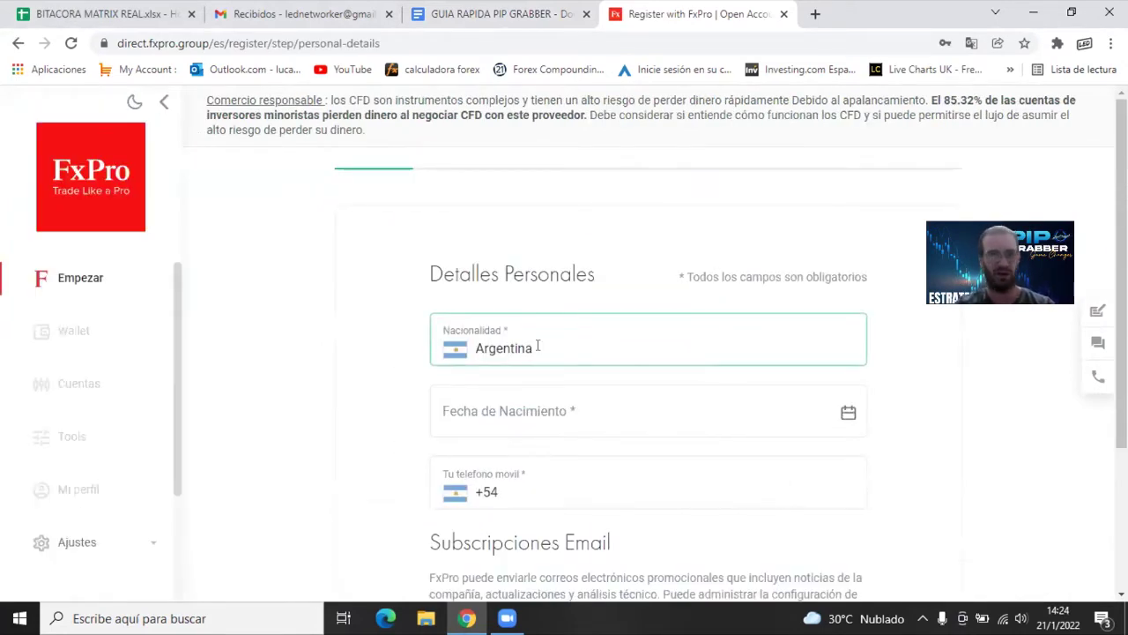
{"action": "left_click", "coordinate": [534, 300]}
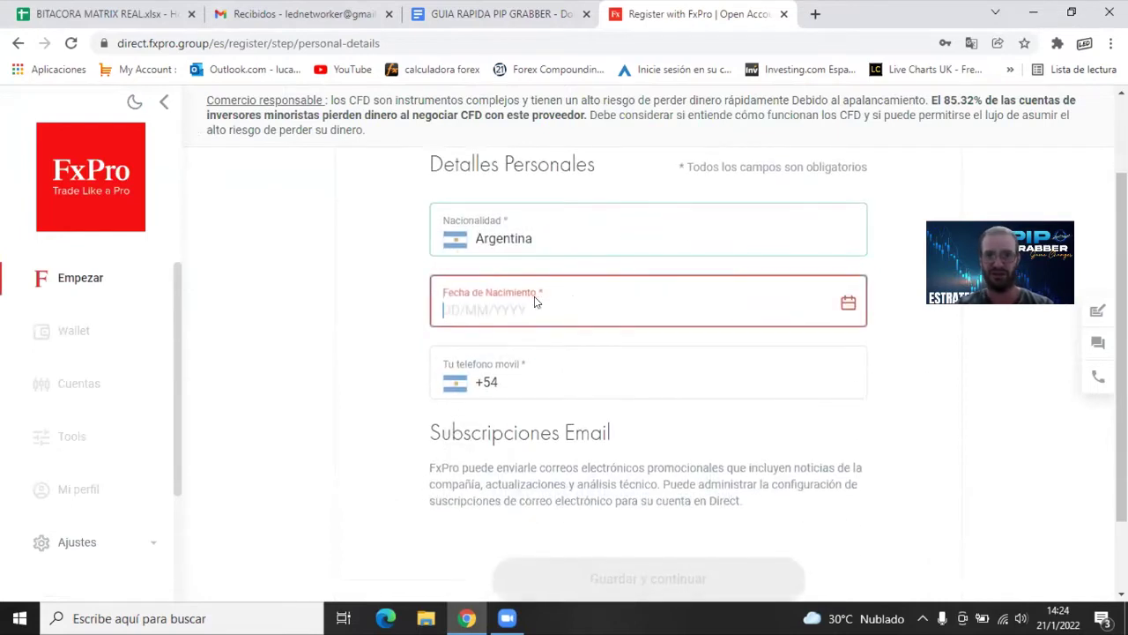
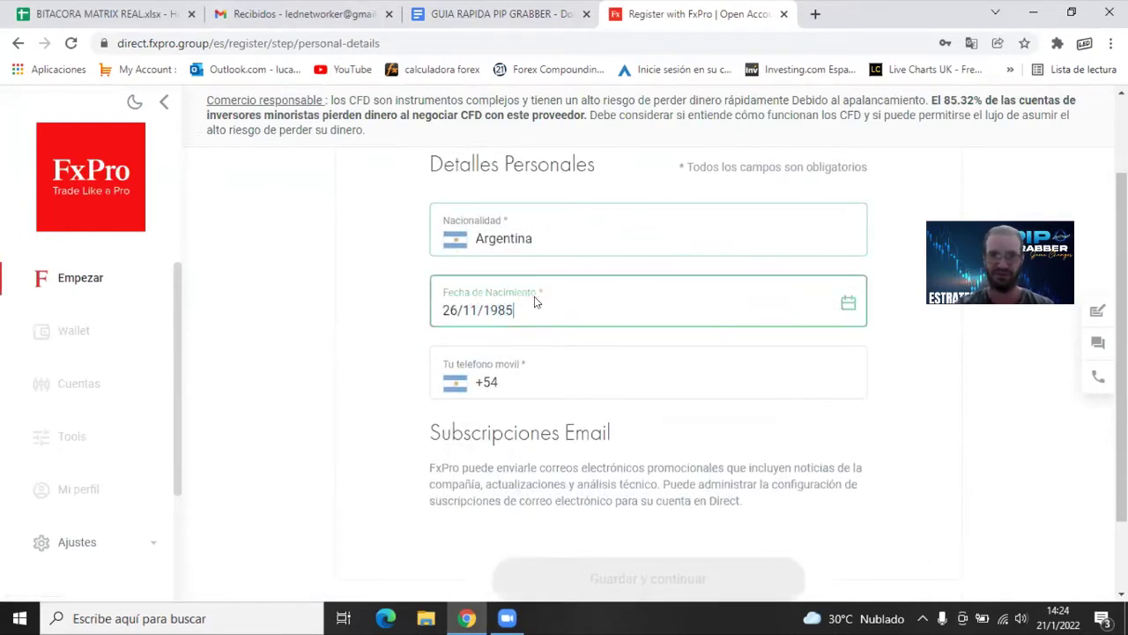
{"action": "left_click", "coordinate": [576, 372]}
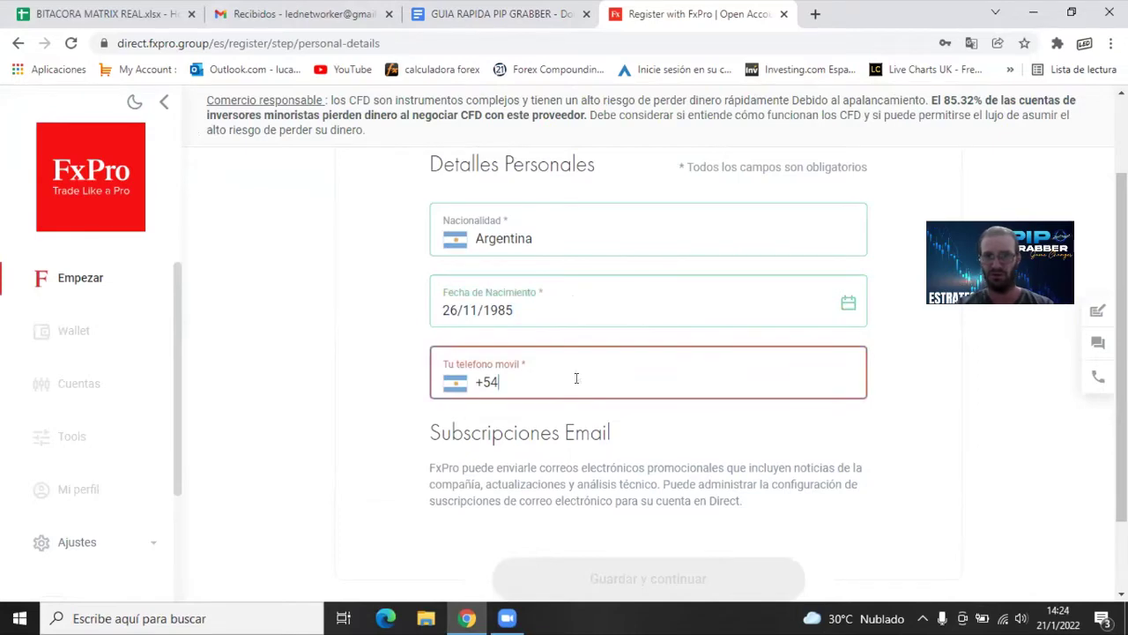
{"action": "scroll", "coordinate": [564, 406], "scroll_direction": "down", "scroll_amount": 2}
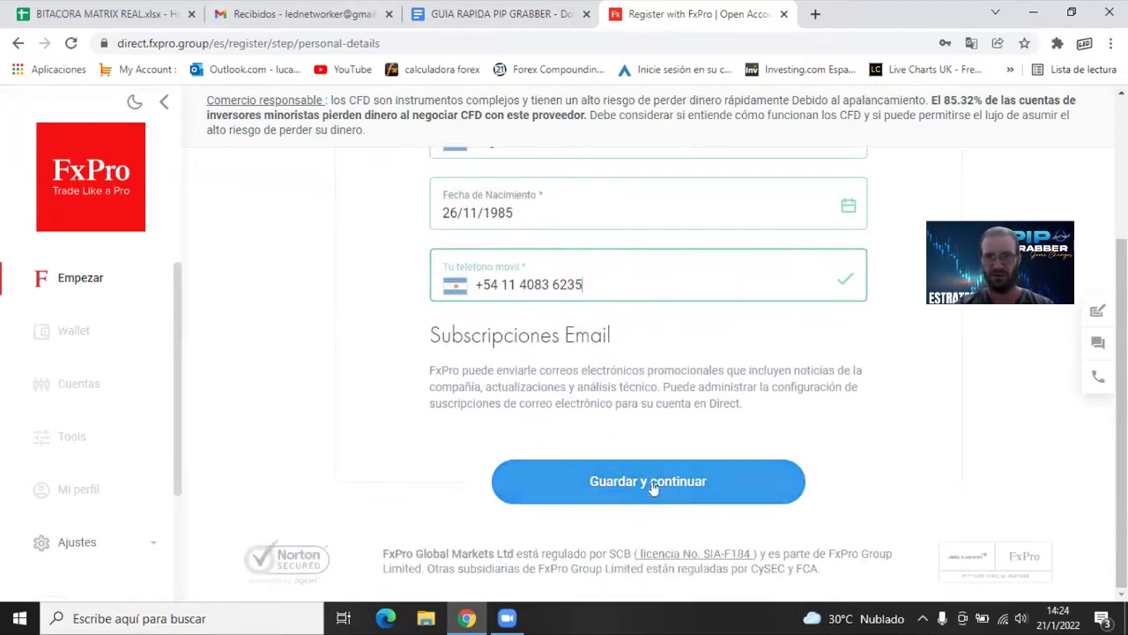
{"action": "left_click", "coordinate": [621, 484]}
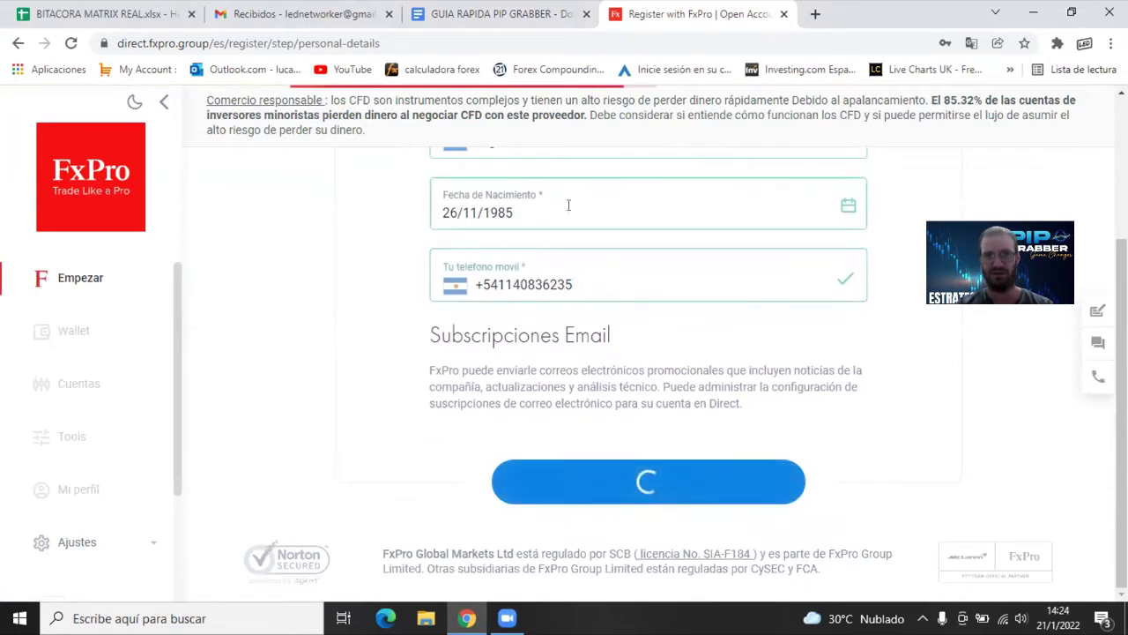
Enter the street and number of the residential address and save it
{"action": "left_click", "coordinate": [571, 339]}
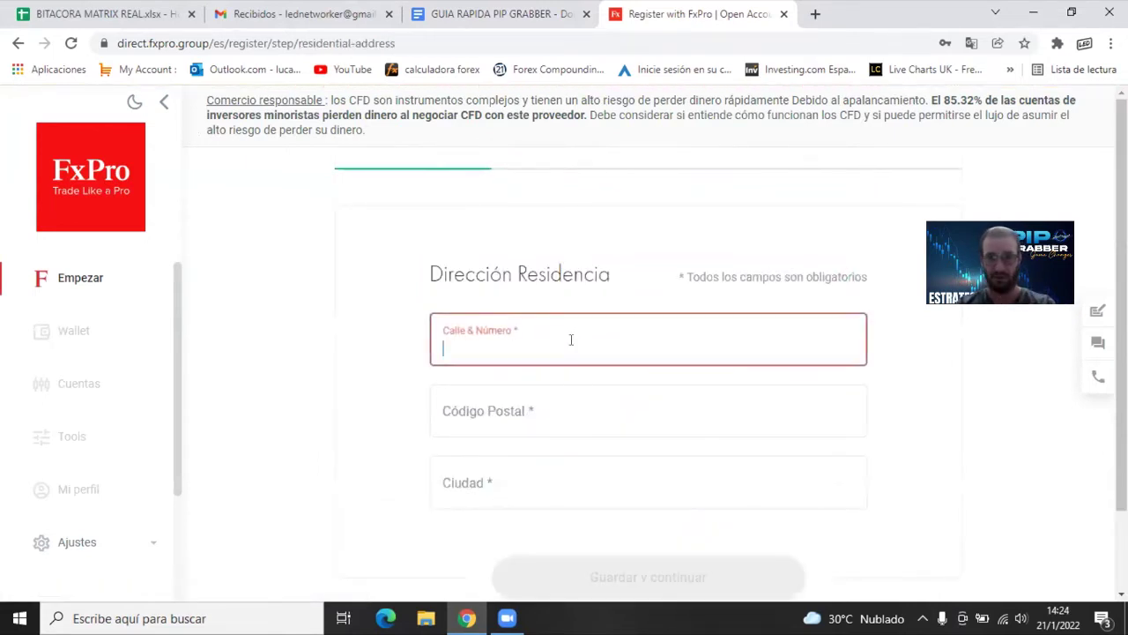
{"action": "type", "text": "aaa"}
{"action": "left_click", "coordinate": [594, 481]}
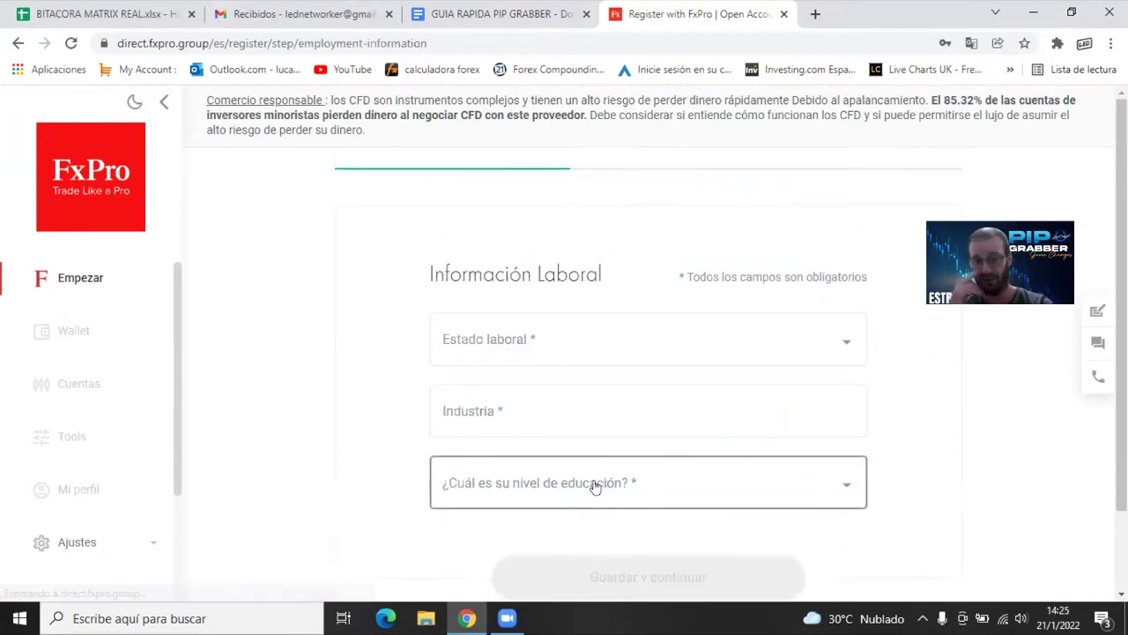
Set employment status to Autónomo and industry to Agricultura
{"action": "left_click", "coordinate": [629, 357]}
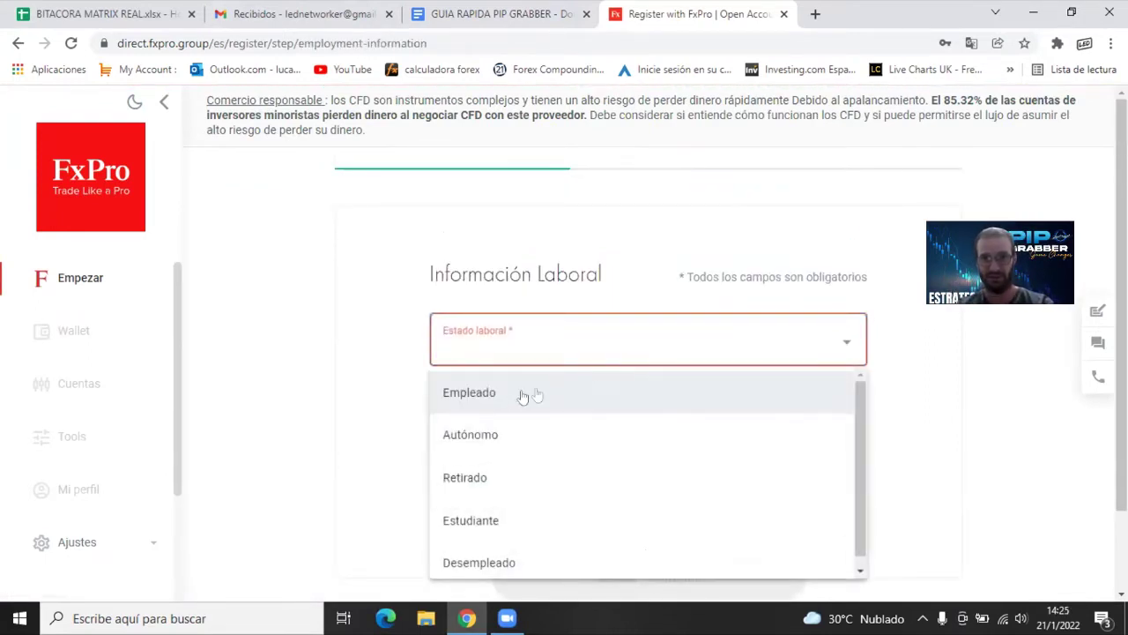
{"action": "left_click", "coordinate": [454, 429]}
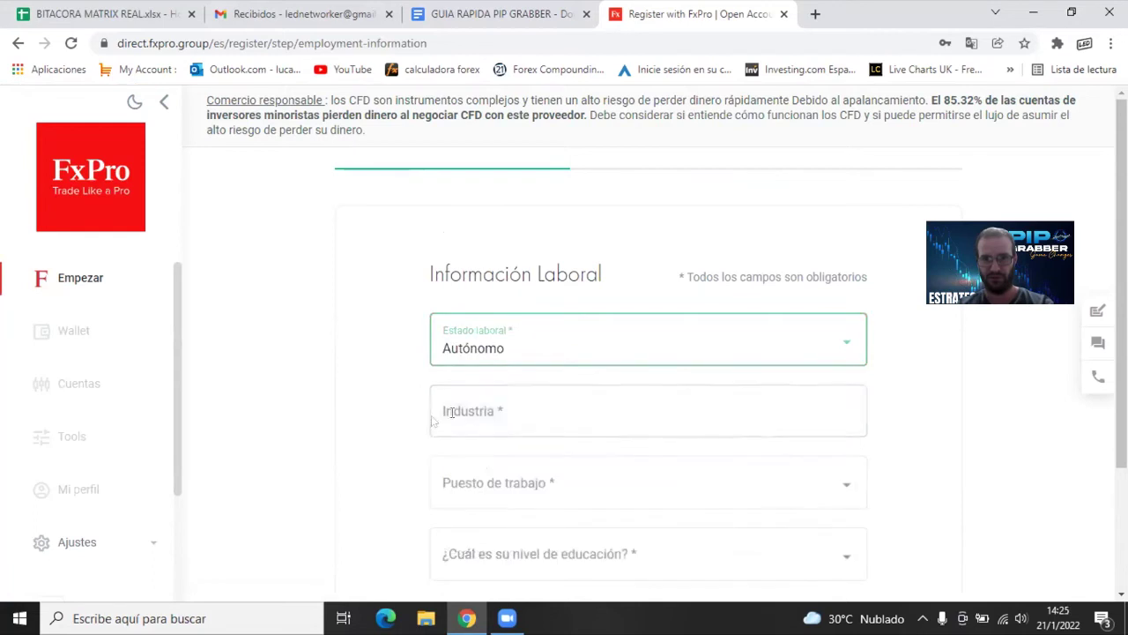
{"action": "left_click", "coordinate": [486, 410]}
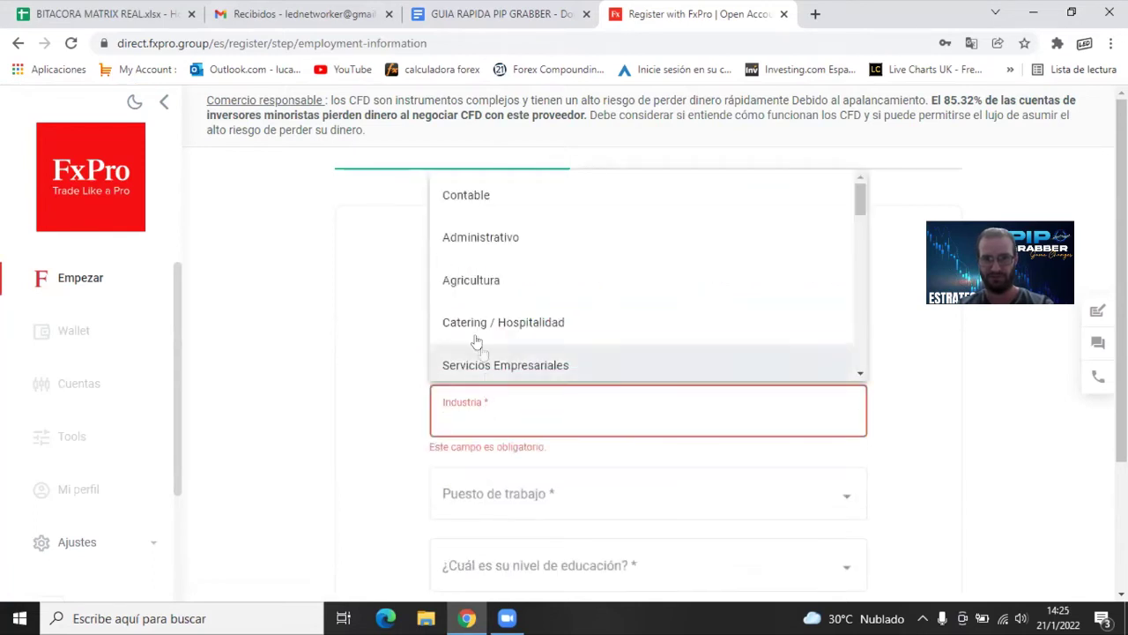
{"action": "left_click", "coordinate": [491, 274]}
{"action": "scroll", "coordinate": [494, 378], "scroll_direction": "down", "scroll_amount": 1}
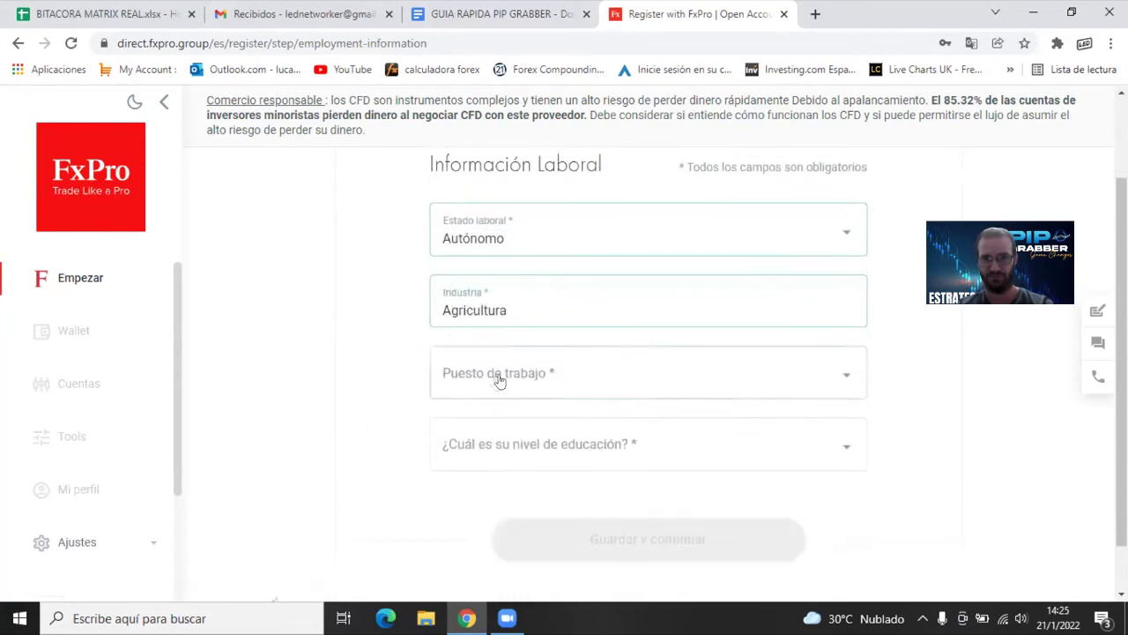
Choose job position Personal and education Escuela secundaria, then save the employment details
{"action": "left_click", "coordinate": [496, 379]}
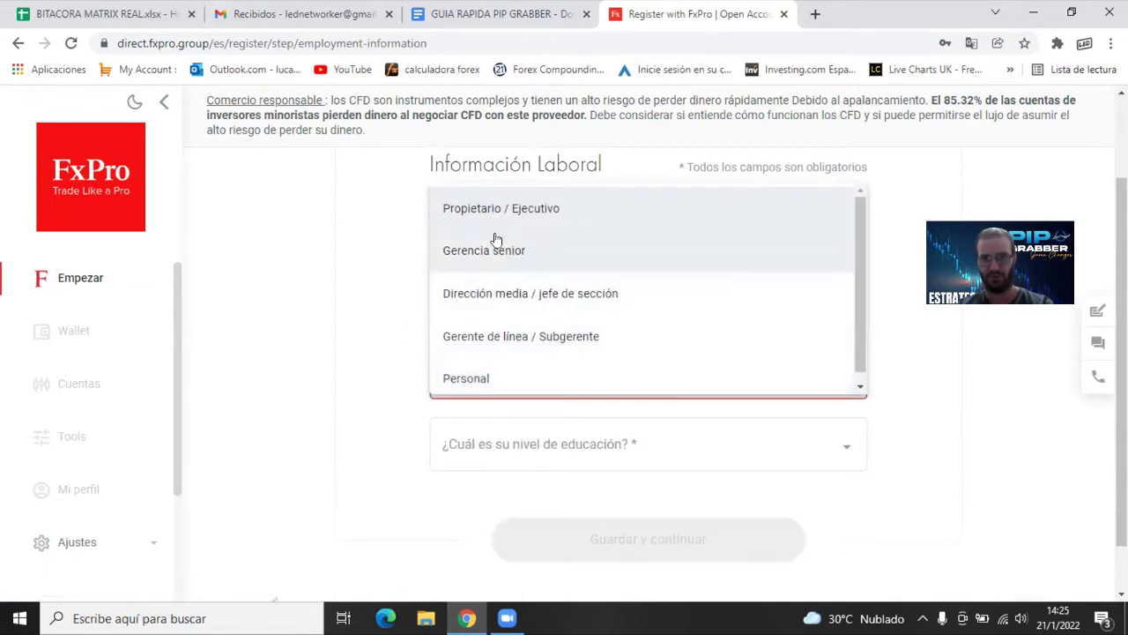
{"action": "left_click", "coordinate": [488, 380]}
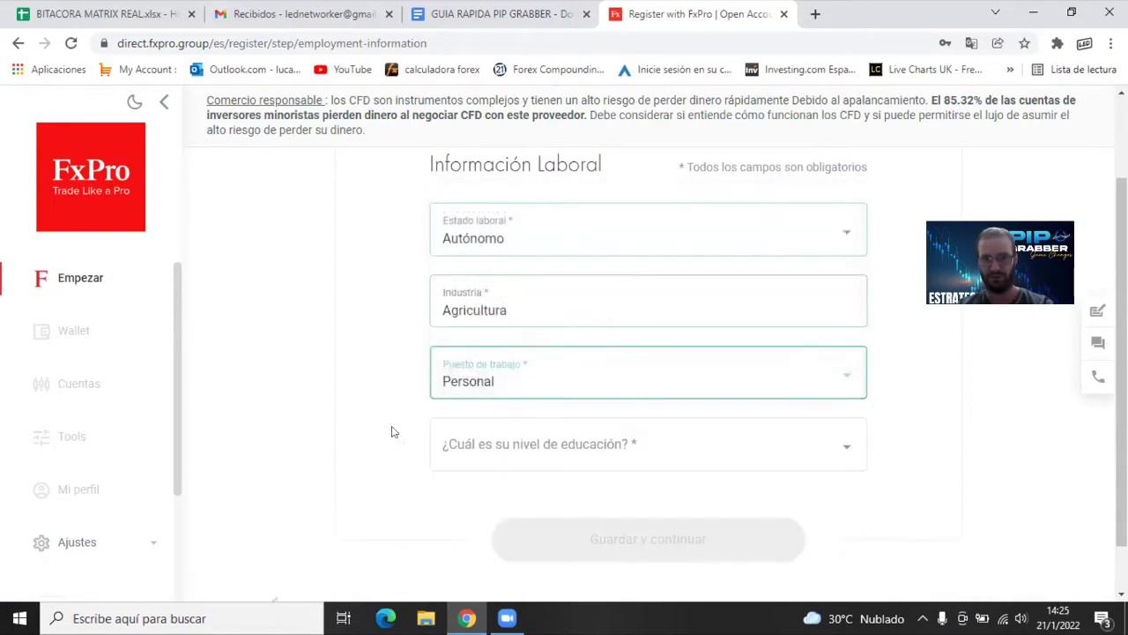
{"action": "left_click", "coordinate": [526, 443]}
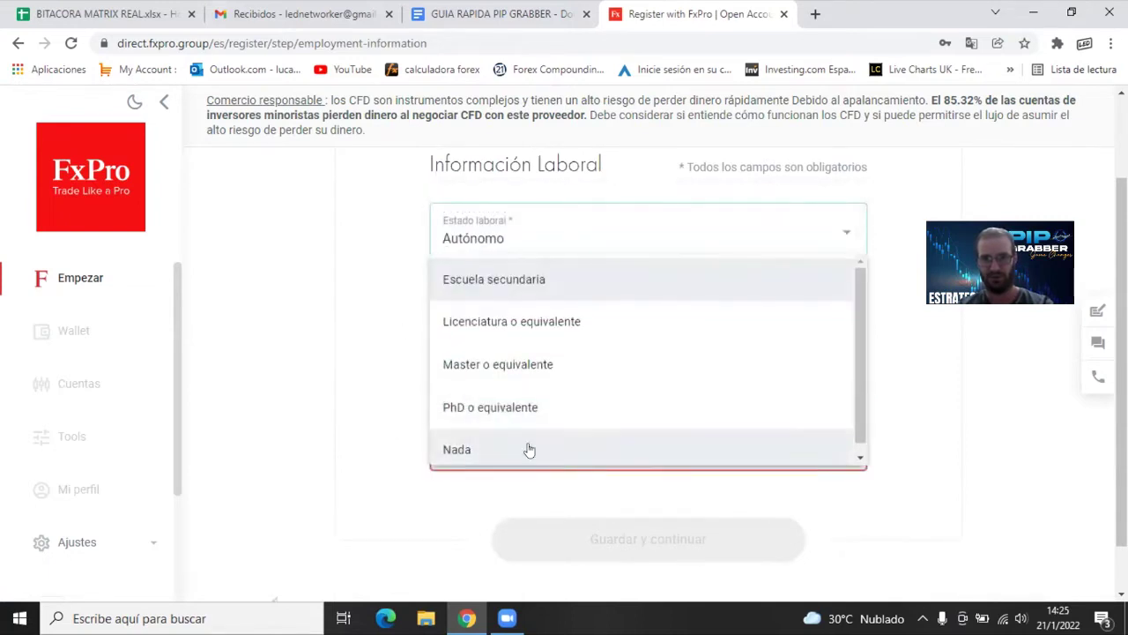
{"action": "left_click", "coordinate": [502, 287]}
{"action": "left_click", "coordinate": [666, 542]}
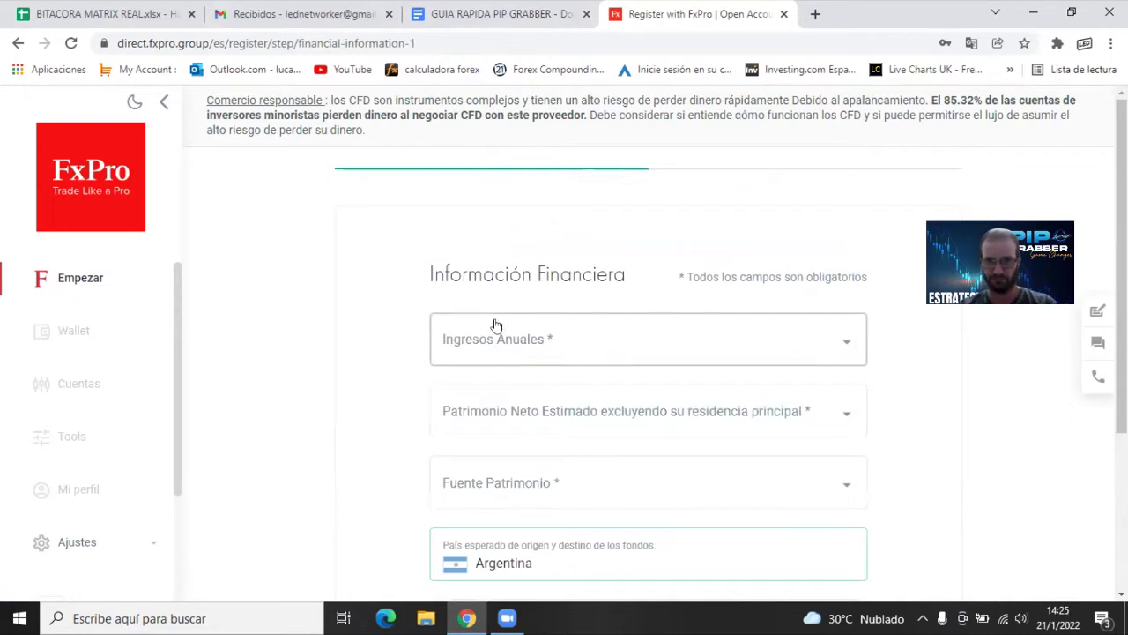
Set annual income and estimated net worth both to $0 - $50,000
{"action": "left_click", "coordinate": [483, 324]}
{"action": "scroll", "coordinate": [536, 397], "scroll_direction": "down", "scroll_amount": 2}
{"action": "left_click", "coordinate": [497, 562]}
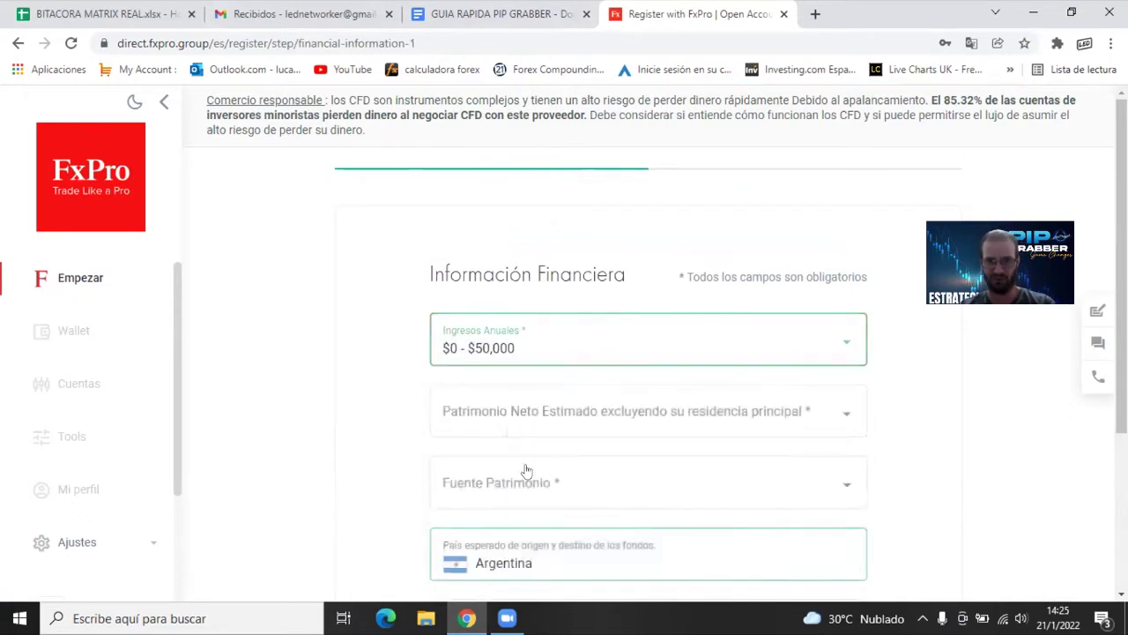
{"action": "scroll", "coordinate": [365, 385], "scroll_direction": "down", "scroll_amount": 1}
{"action": "left_click", "coordinate": [483, 322]}
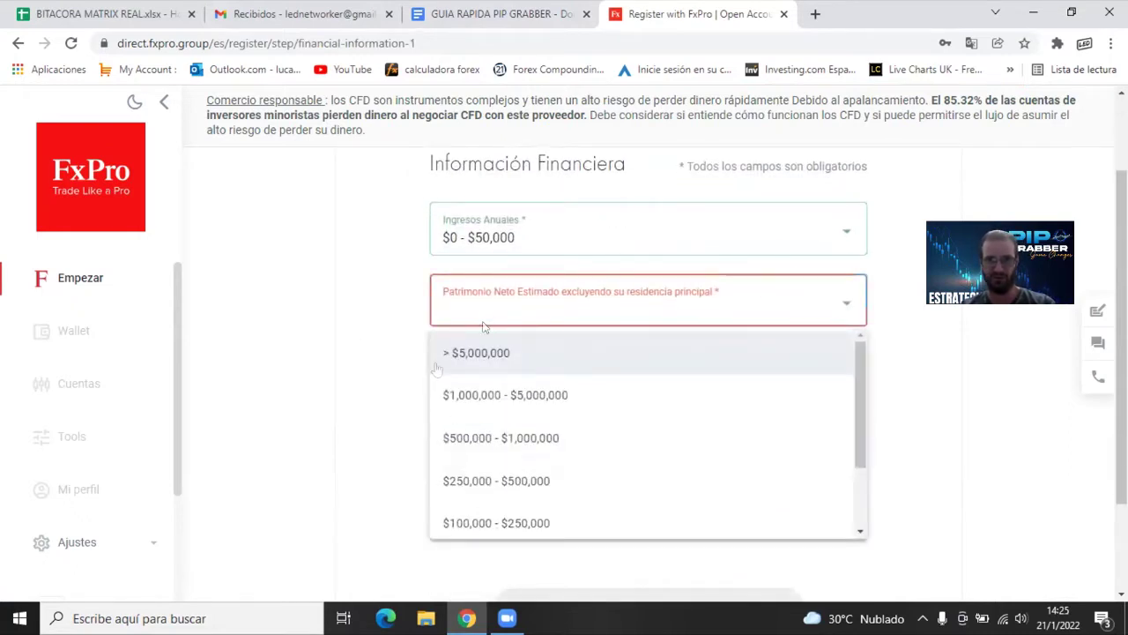
{"action": "left_click", "coordinate": [546, 525]}
{"action": "left_click", "coordinate": [564, 304]}
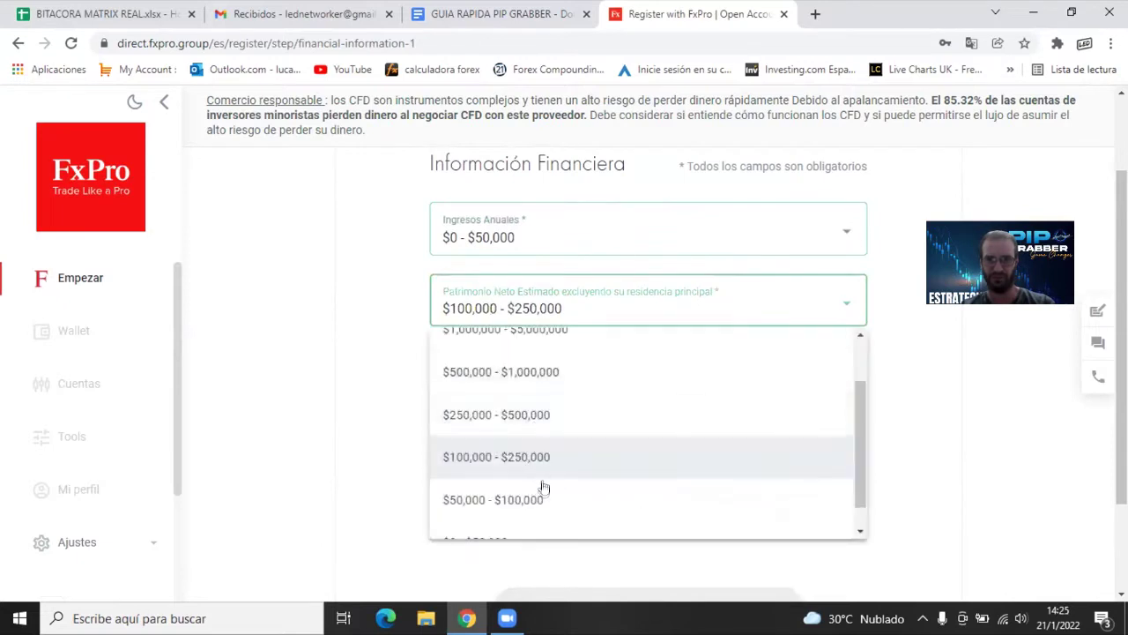
{"action": "scroll", "coordinate": [529, 507], "scroll_direction": "down", "scroll_amount": 1}
{"action": "left_click", "coordinate": [486, 527]}
Choose Ahorros/ Inversiones as wealth source, keep Argentina, set deposit < $10,000, and save
{"action": "left_click", "coordinate": [537, 382]}
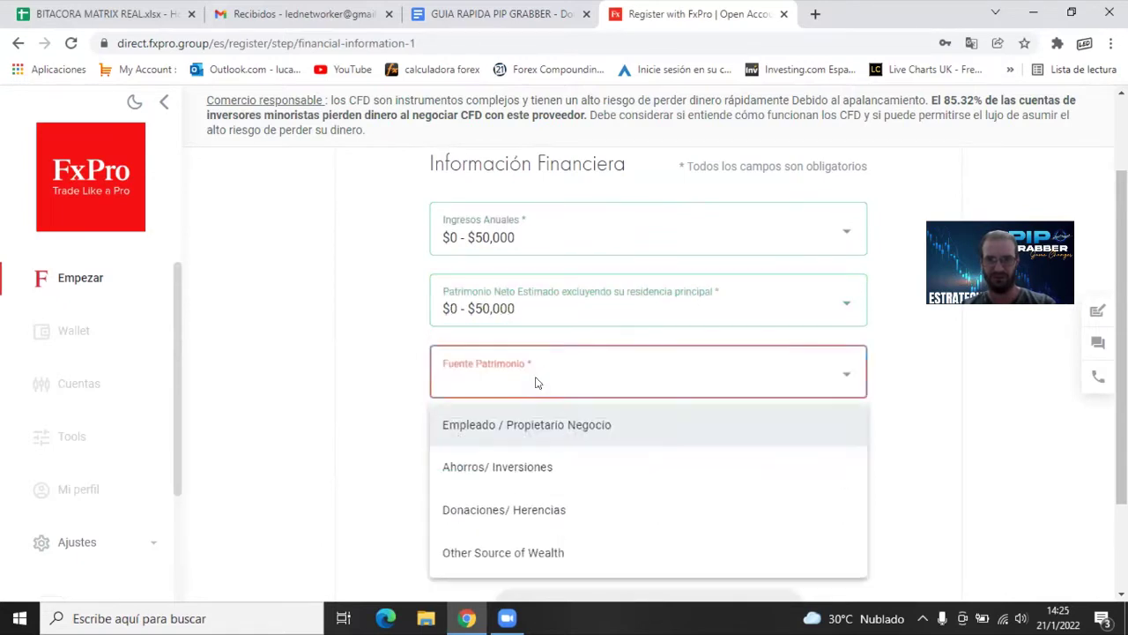
{"action": "left_click", "coordinate": [498, 467]}
{"action": "scroll", "coordinate": [491, 403], "scroll_direction": "down", "scroll_amount": 2}
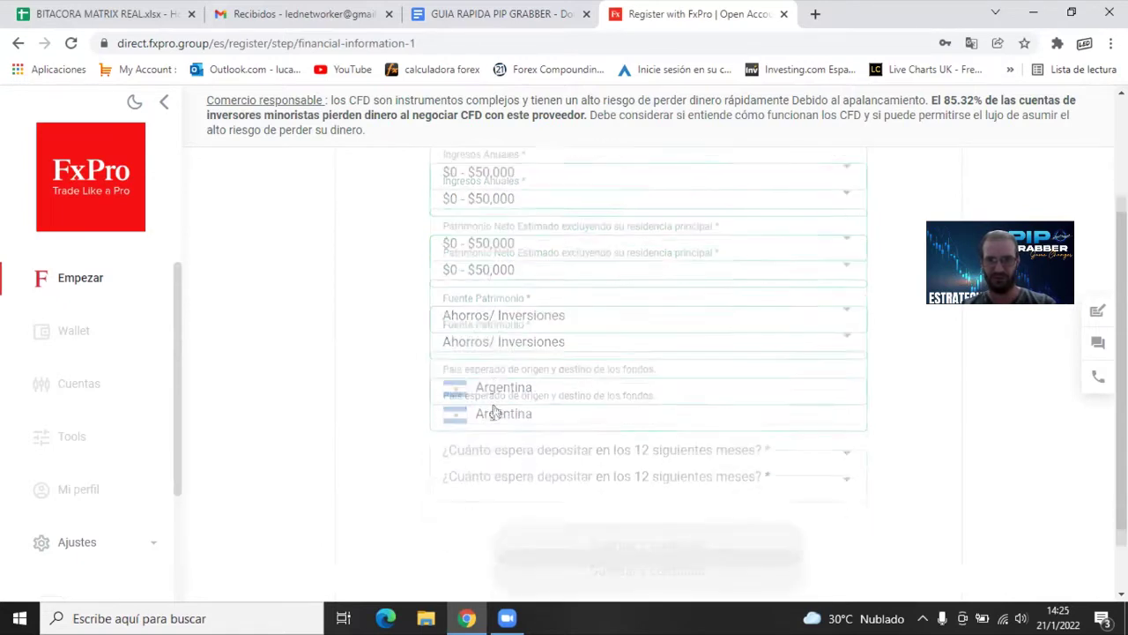
{"action": "left_click", "coordinate": [520, 388]}
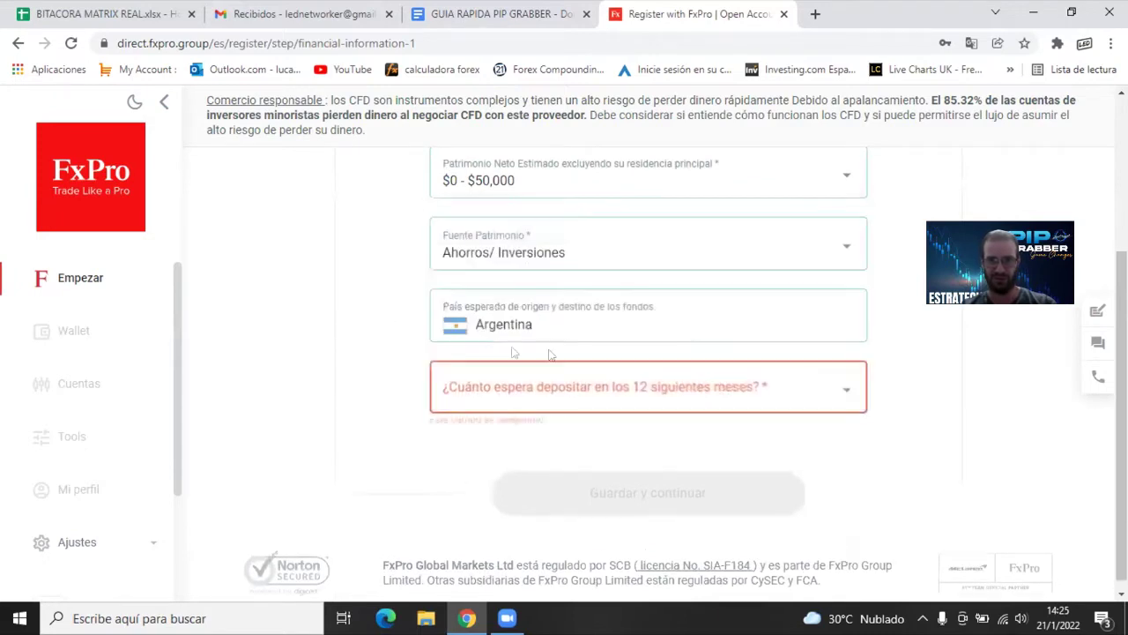
{"action": "left_click", "coordinate": [546, 321]}
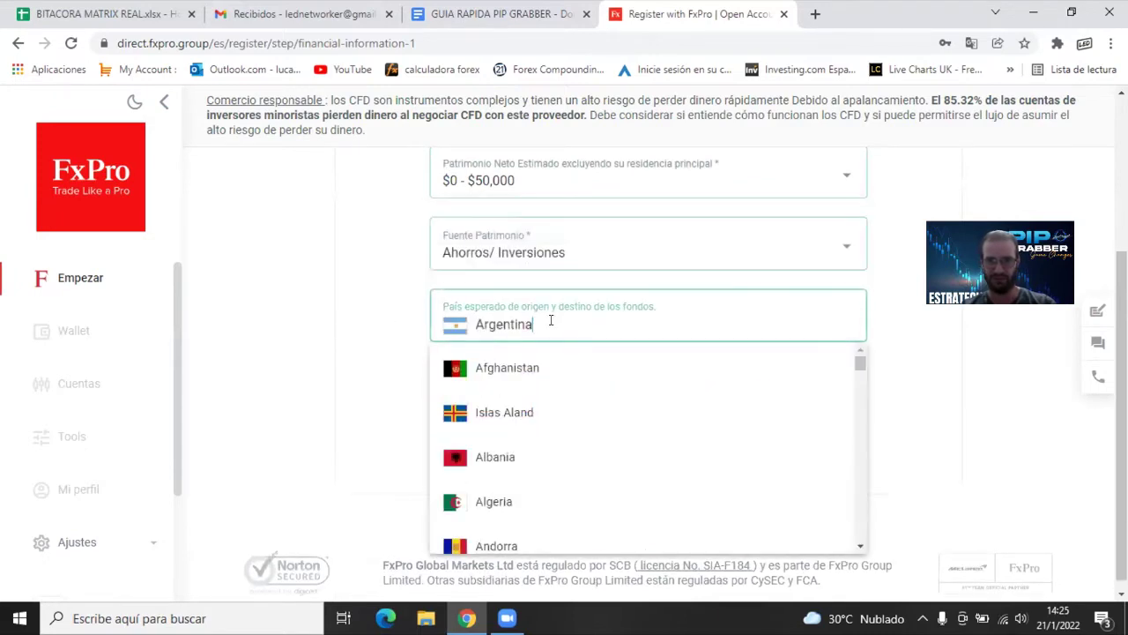
{"action": "left_click", "coordinate": [390, 327]}
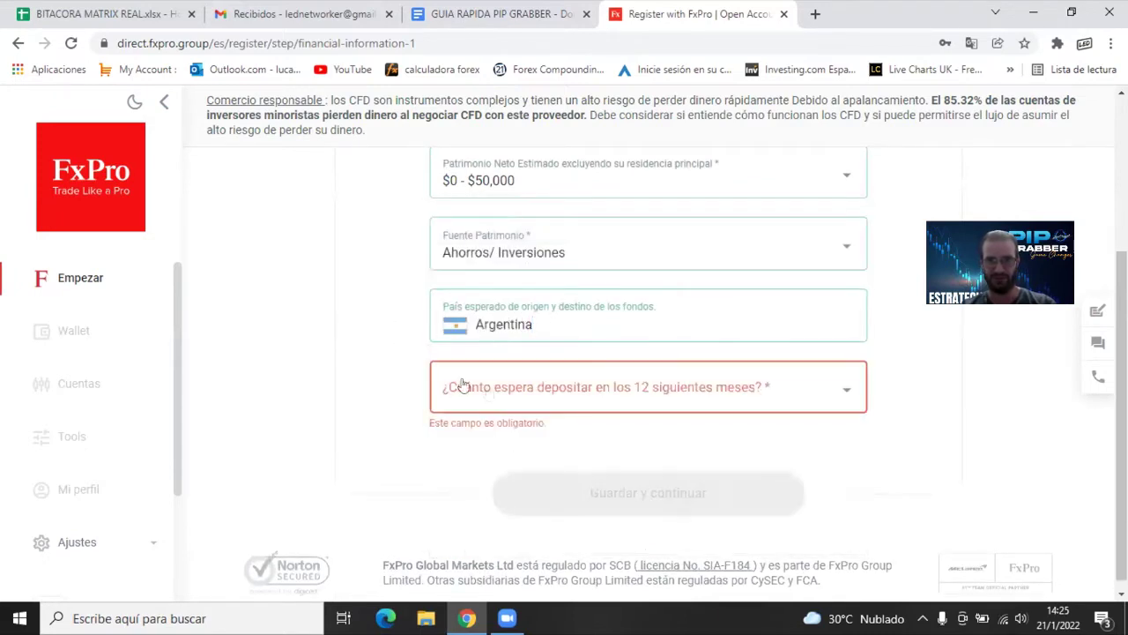
{"action": "left_click", "coordinate": [564, 388]}
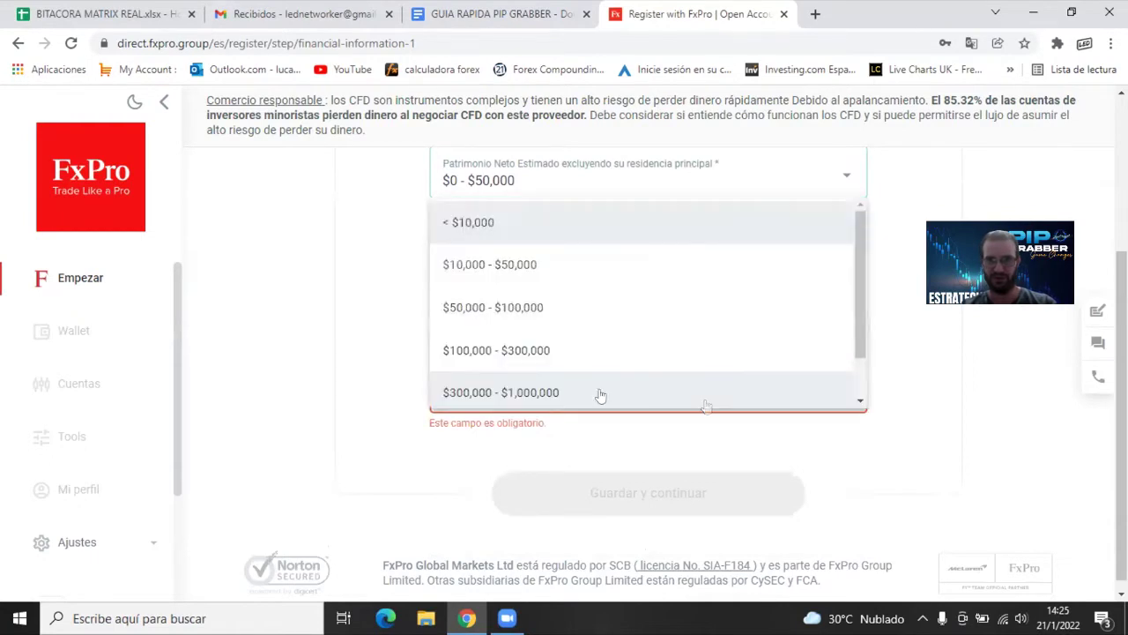
{"action": "scroll", "coordinate": [597, 393], "scroll_direction": "down", "scroll_amount": 1}
{"action": "scroll", "coordinate": [516, 382], "scroll_direction": "up", "scroll_amount": 1}
{"action": "scroll", "coordinate": [494, 251], "scroll_direction": "up", "scroll_amount": 3}
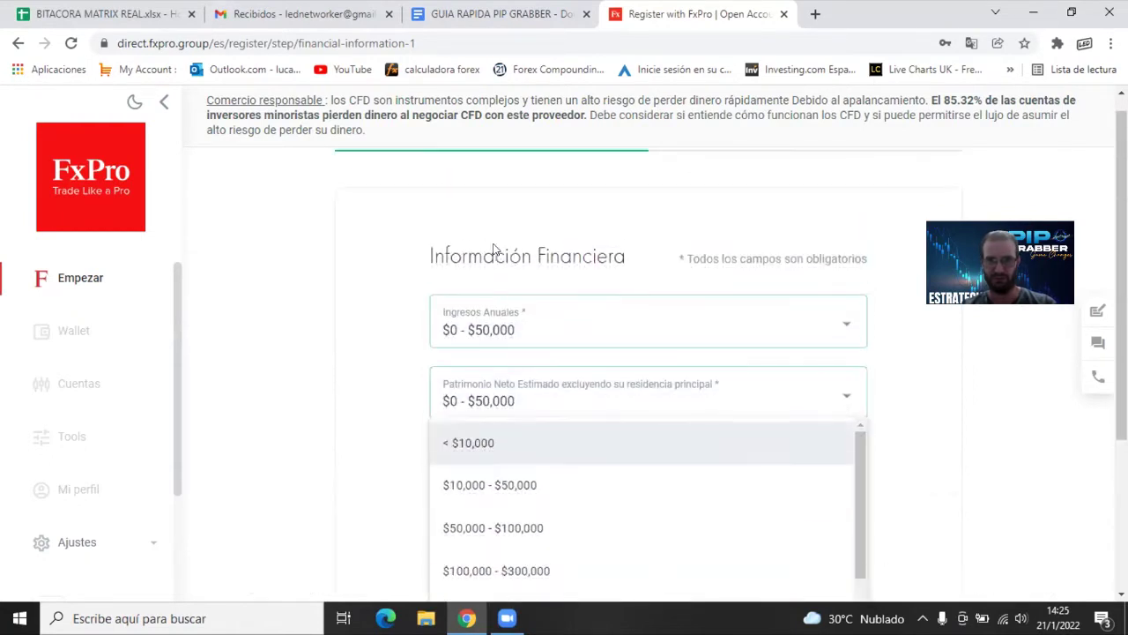
{"action": "left_click", "coordinate": [485, 445]}
{"action": "left_click", "coordinate": [599, 484]}
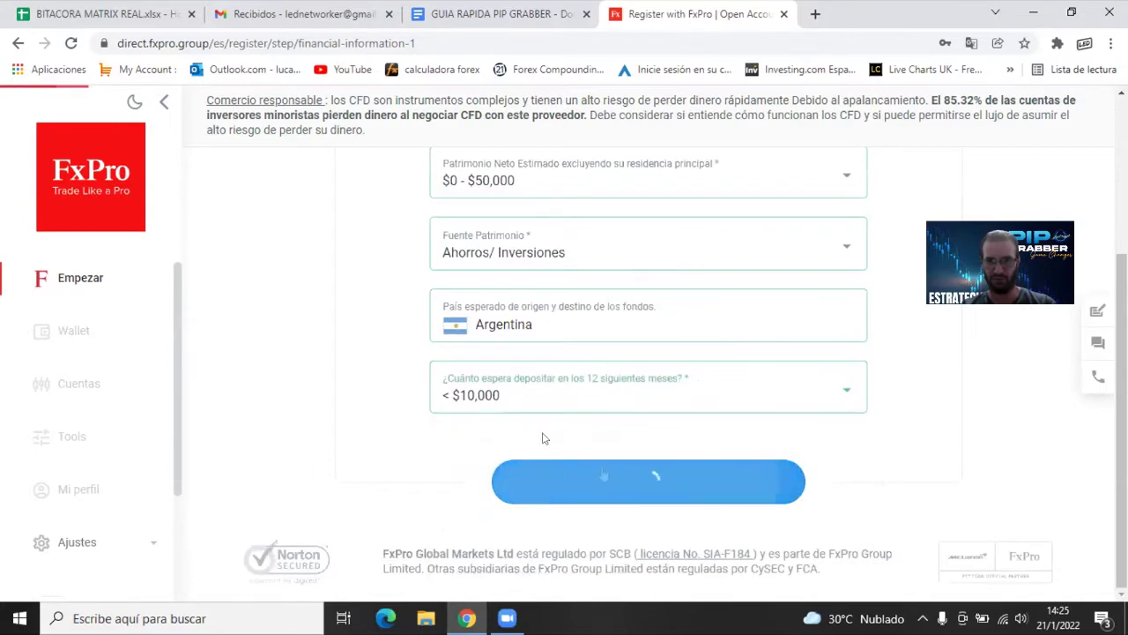
Answer Forex as the trading reason and No on the second financial page, then save
{"action": "scroll", "coordinate": [426, 251], "scroll_direction": "down", "scroll_amount": 2}
{"action": "scroll", "coordinate": [434, 214], "scroll_direction": "up", "scroll_amount": 1}
{"action": "left_click", "coordinate": [451, 337]}
{"action": "scroll", "coordinate": [541, 464], "scroll_direction": "down", "scroll_amount": 1}
{"action": "left_click", "coordinate": [690, 395]}
{"action": "left_click", "coordinate": [661, 478]}
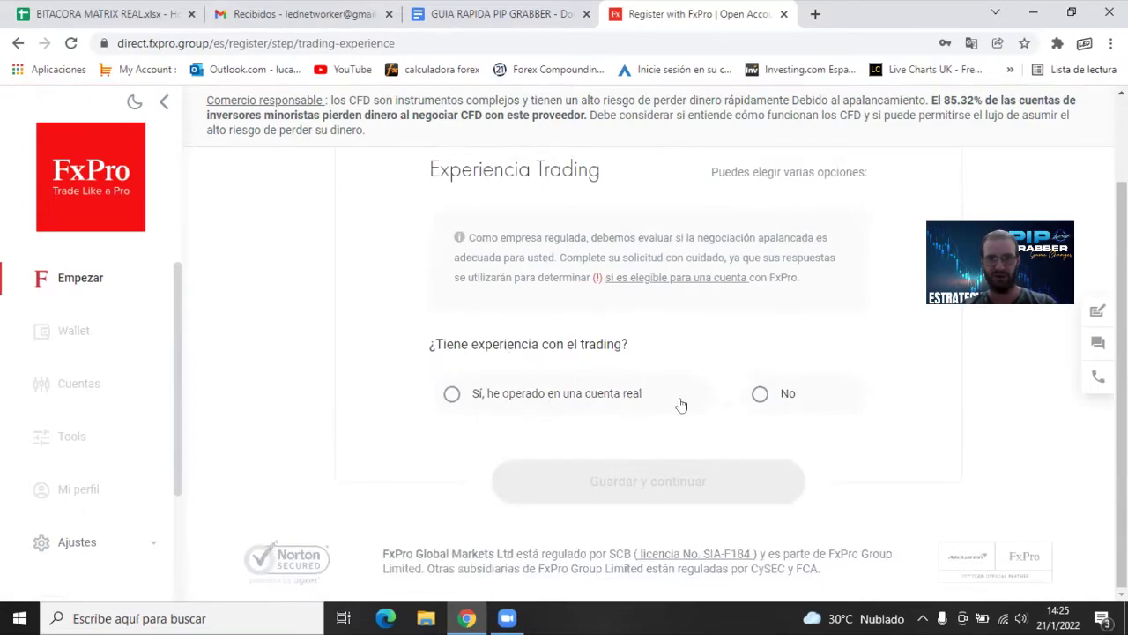
Answer No trading experience and Ninguna de las anteriores, then save
{"action": "left_click", "coordinate": [760, 394]}
{"action": "scroll", "coordinate": [501, 405], "scroll_direction": "down", "scroll_amount": 2}
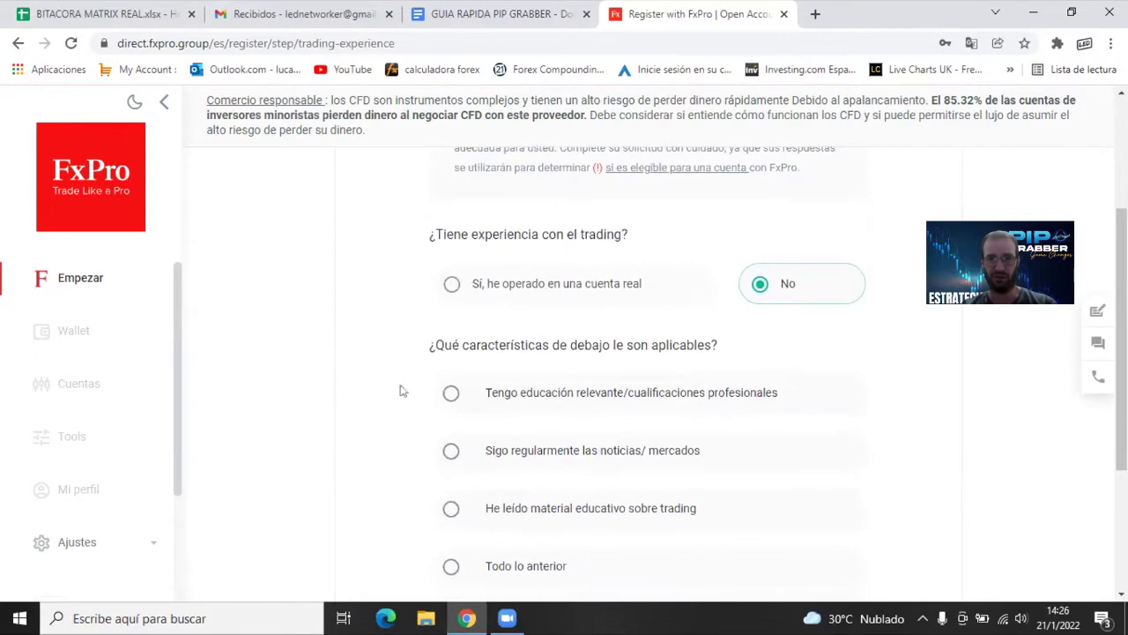
{"action": "scroll", "coordinate": [401, 391], "scroll_direction": "down", "scroll_amount": 1}
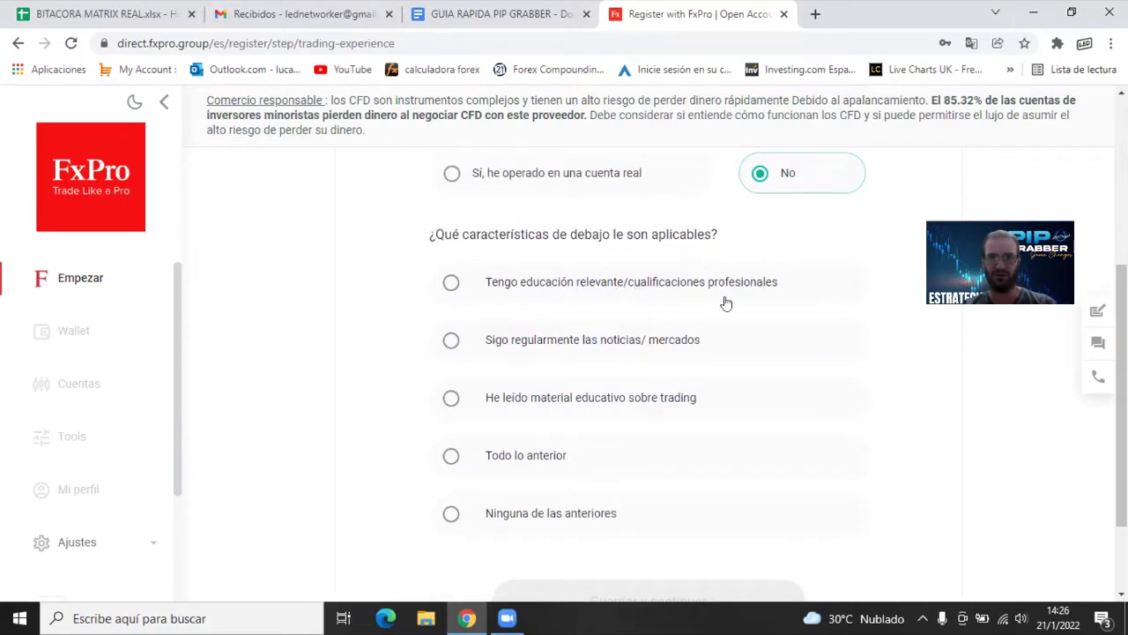
{"action": "scroll", "coordinate": [728, 303], "scroll_direction": "down", "scroll_amount": 1}
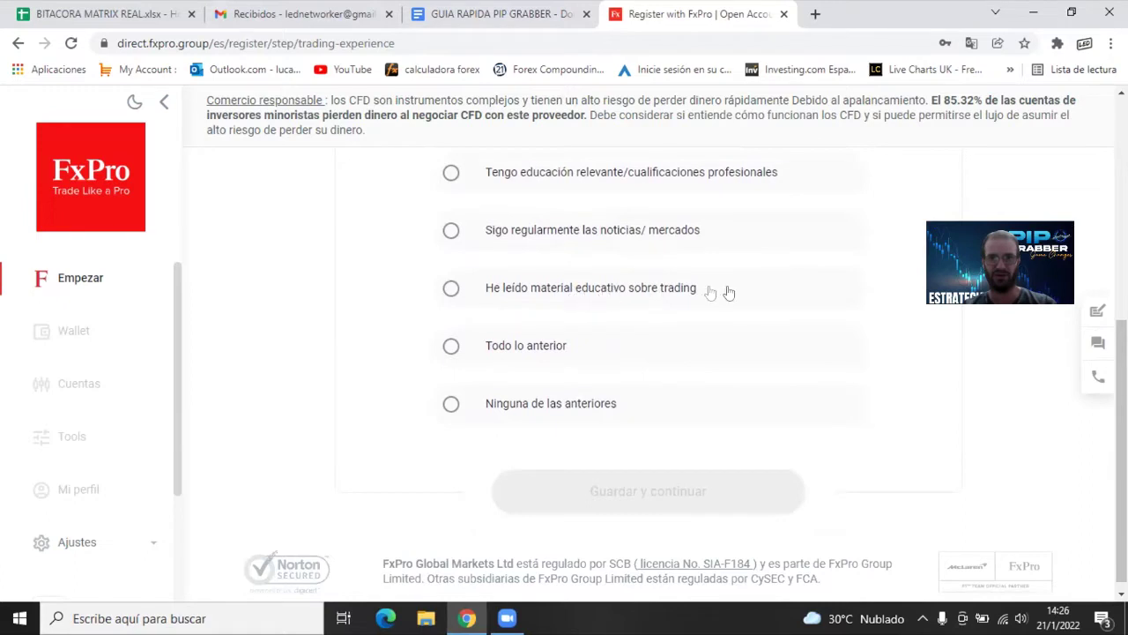
{"action": "left_click", "coordinate": [448, 405]}
{"action": "left_click", "coordinate": [657, 498]}
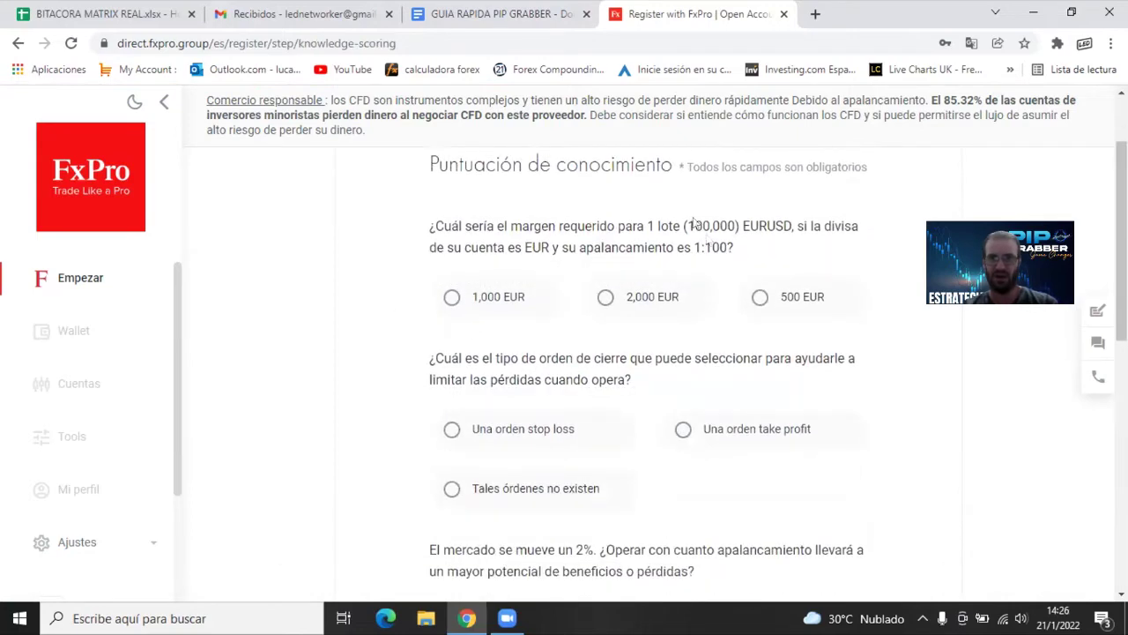
Answer the quiz with 1,000 EUR, stop loss, 1:500 and Así es la vida
{"action": "left_click", "coordinate": [450, 299]}
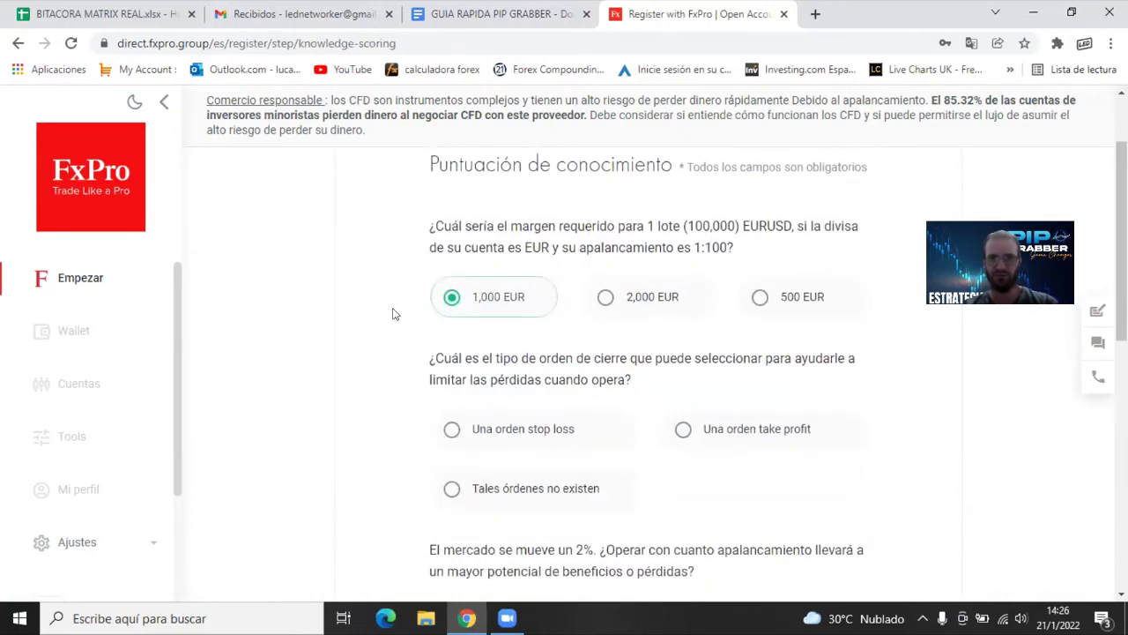
{"action": "scroll", "coordinate": [394, 321], "scroll_direction": "down", "scroll_amount": 3}
{"action": "left_click", "coordinate": [454, 218]}
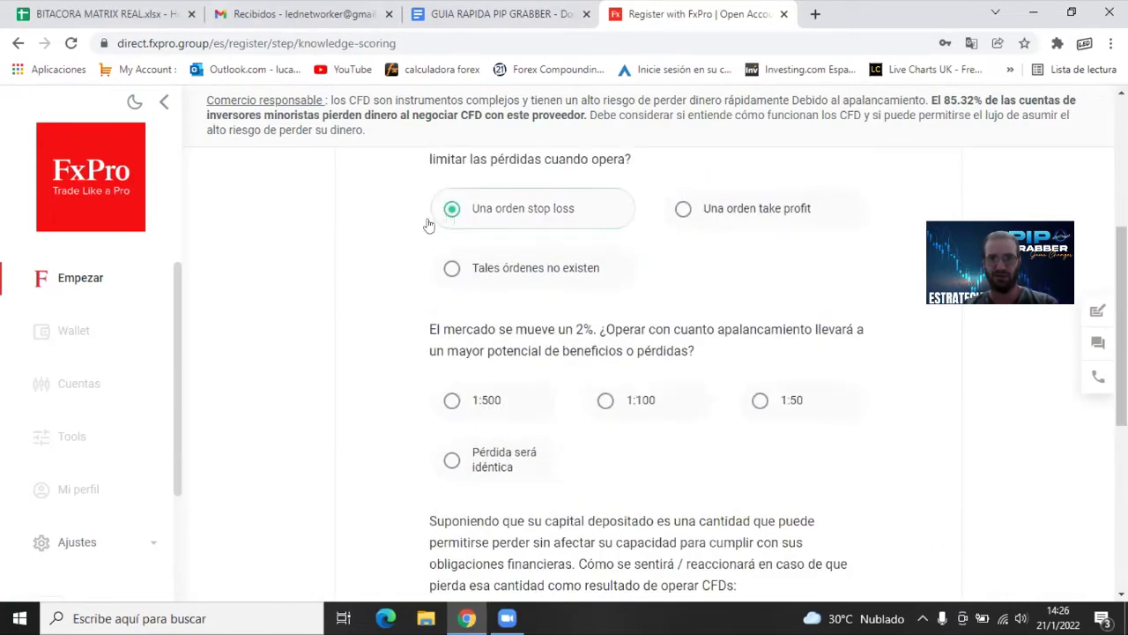
{"action": "left_click", "coordinate": [451, 403]}
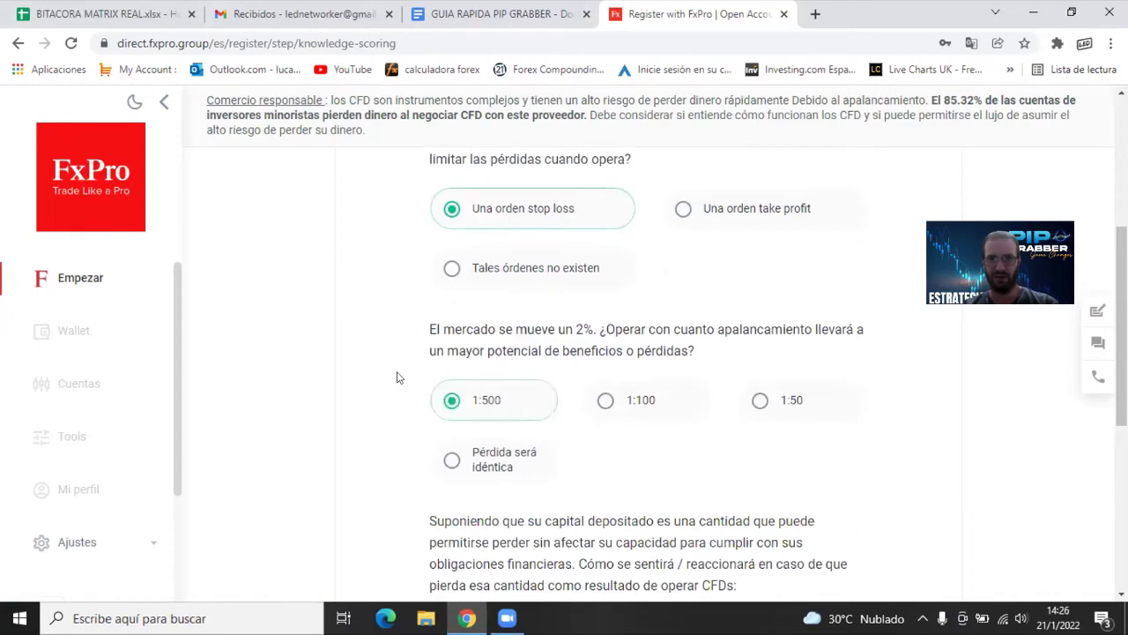
{"action": "scroll", "coordinate": [394, 369], "scroll_direction": "down", "scroll_amount": 3}
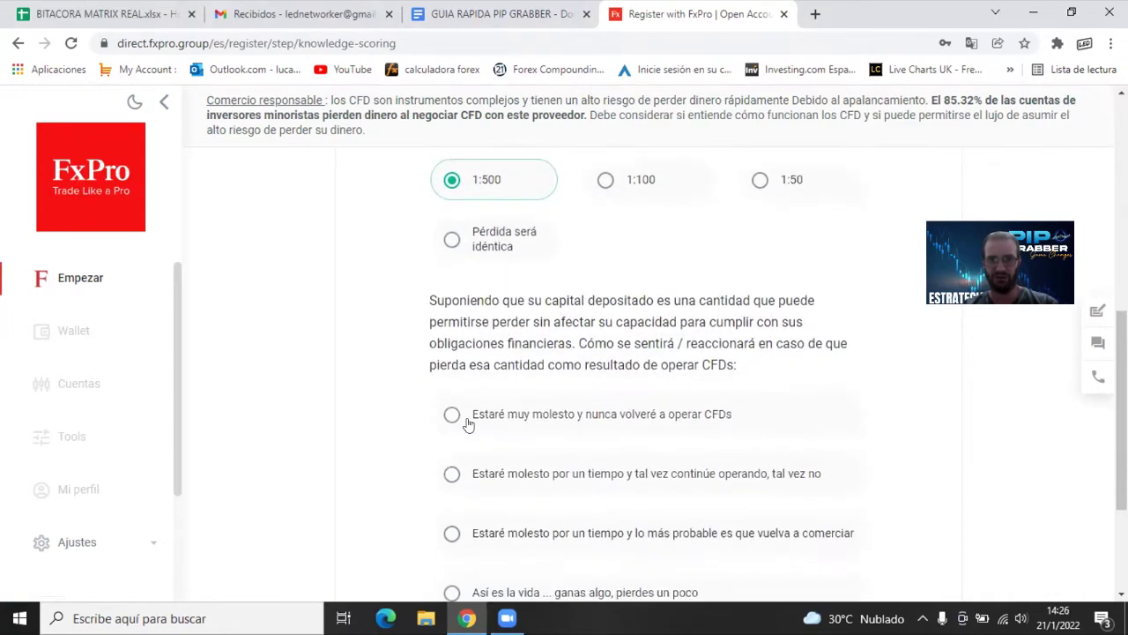
{"action": "scroll", "coordinate": [459, 422], "scroll_direction": "down", "scroll_amount": 1}
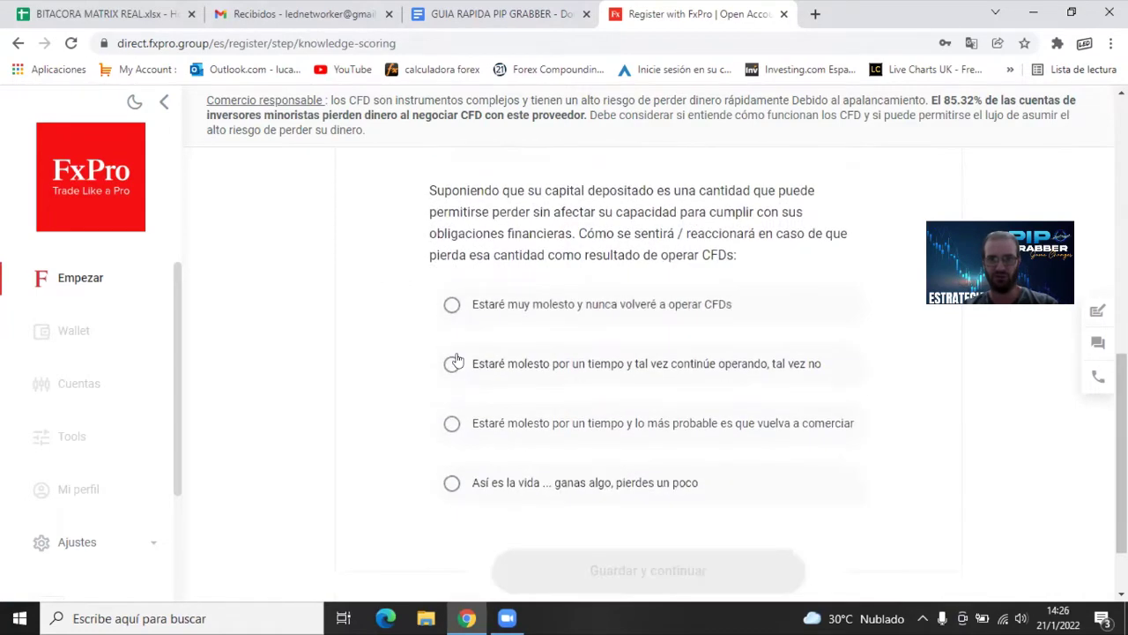
{"action": "left_click", "coordinate": [452, 483]}
{"action": "scroll", "coordinate": [352, 397], "scroll_direction": "down", "scroll_amount": 1}
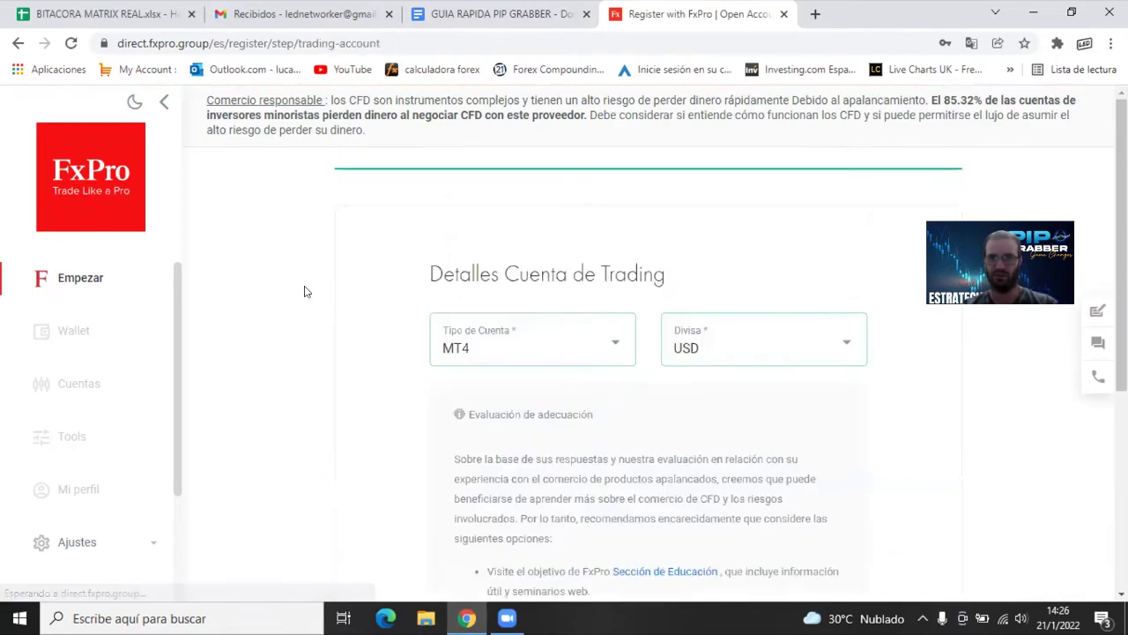
Set the trading account type to MT4 Instantánea
{"action": "left_click", "coordinate": [526, 353]}
{"action": "scroll", "coordinate": [555, 264], "scroll_direction": "down", "scroll_amount": 2}
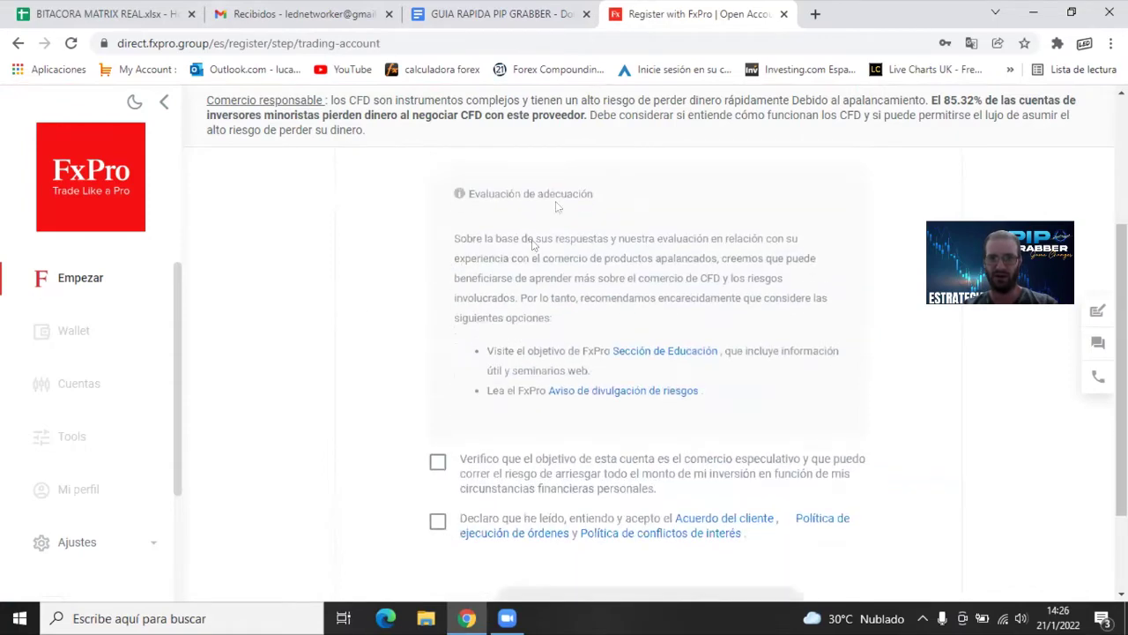
{"action": "scroll", "coordinate": [546, 270], "scroll_direction": "up", "scroll_amount": 1}
{"action": "left_click", "coordinate": [545, 248]}
{"action": "scroll", "coordinate": [525, 361], "scroll_direction": "up", "scroll_amount": 1}
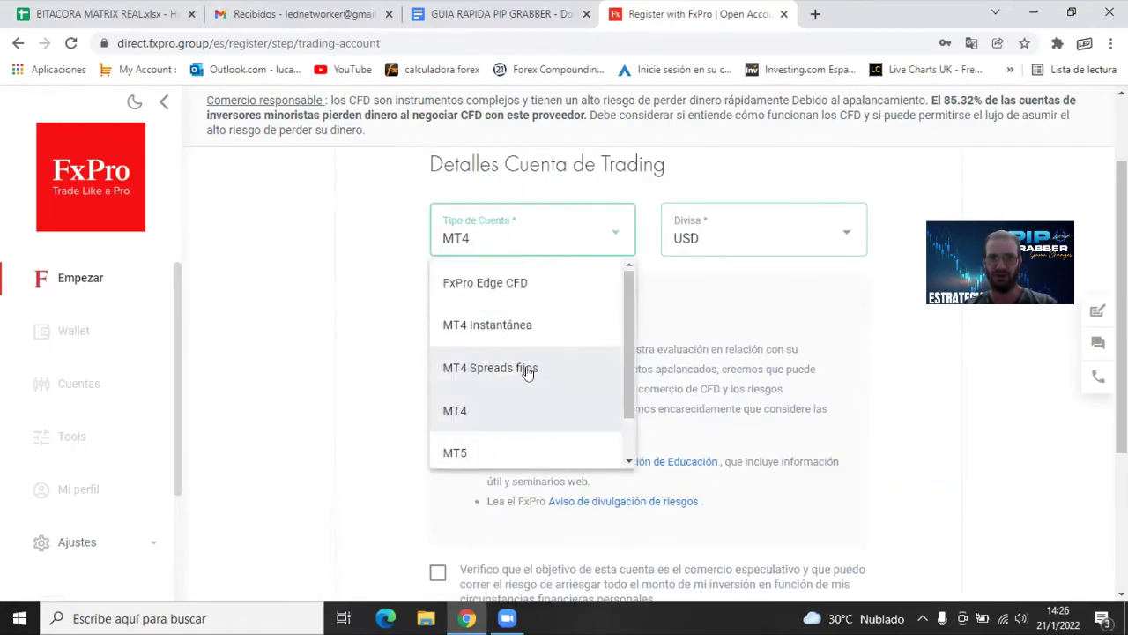
{"action": "left_click", "coordinate": [490, 23]}
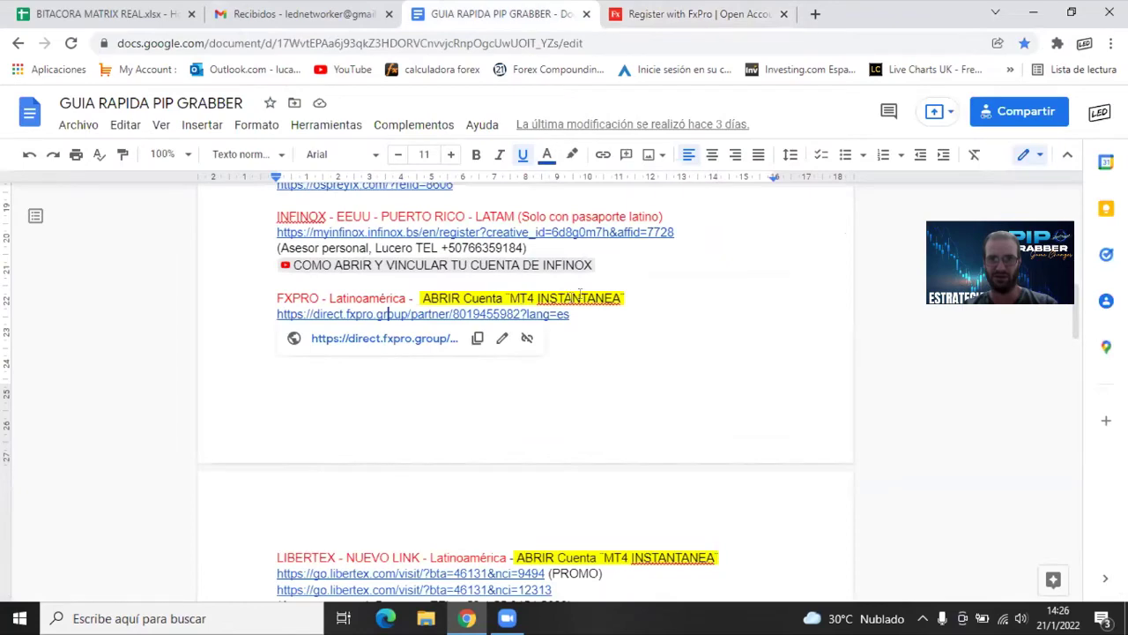
{"action": "key", "text": "ctrl+Tab"}
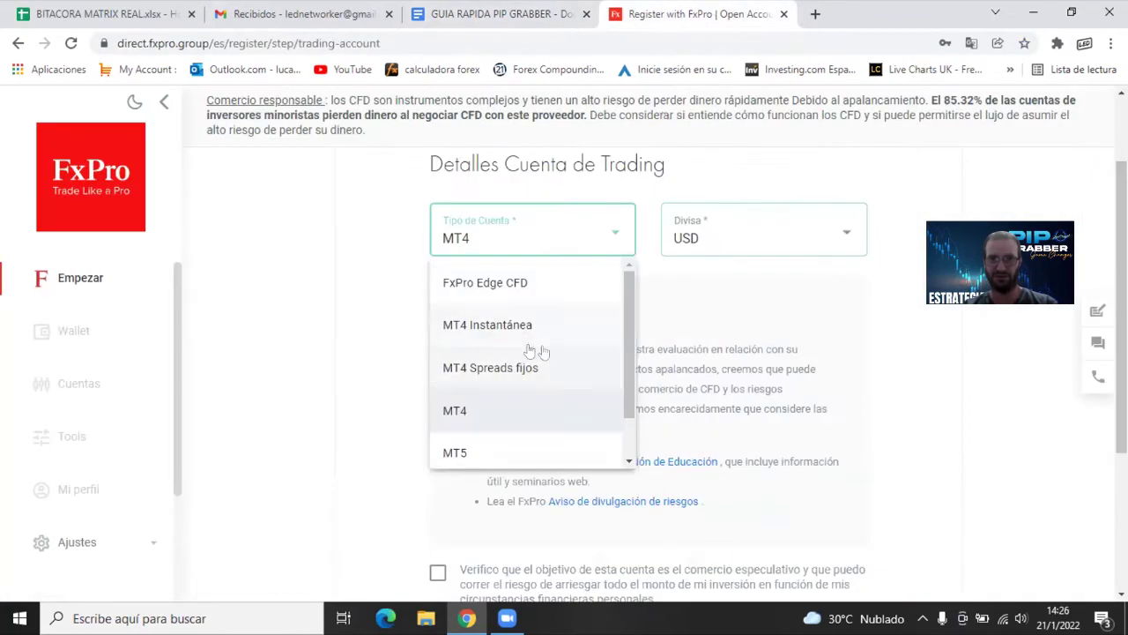
{"action": "left_click", "coordinate": [518, 326]}
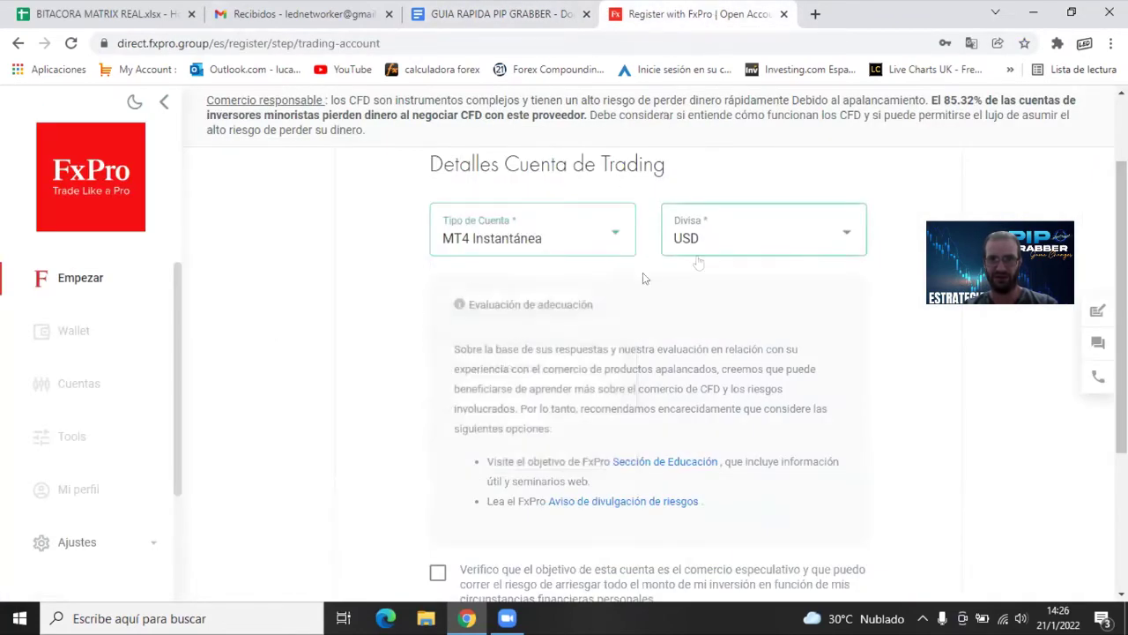
Tick the speculative-purpose and client-agreement declarations and save the account details
{"action": "scroll", "coordinate": [392, 319], "scroll_direction": "down", "scroll_amount": 2}
{"action": "left_click", "coordinate": [436, 460]}
{"action": "left_click", "coordinate": [438, 520]}
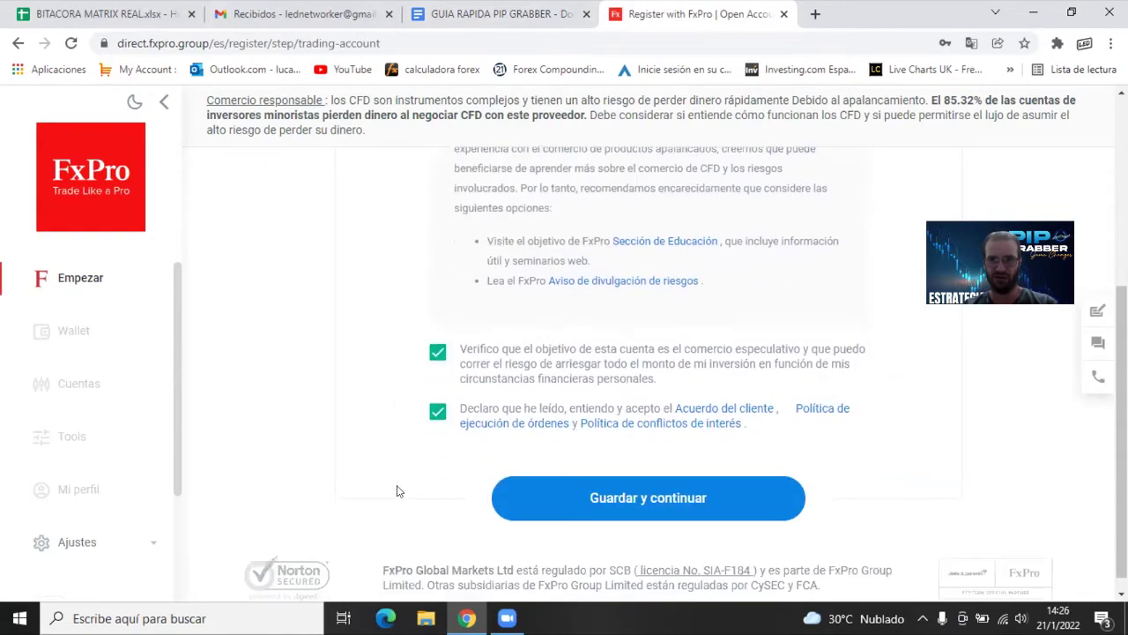
{"action": "left_click", "coordinate": [650, 499]}
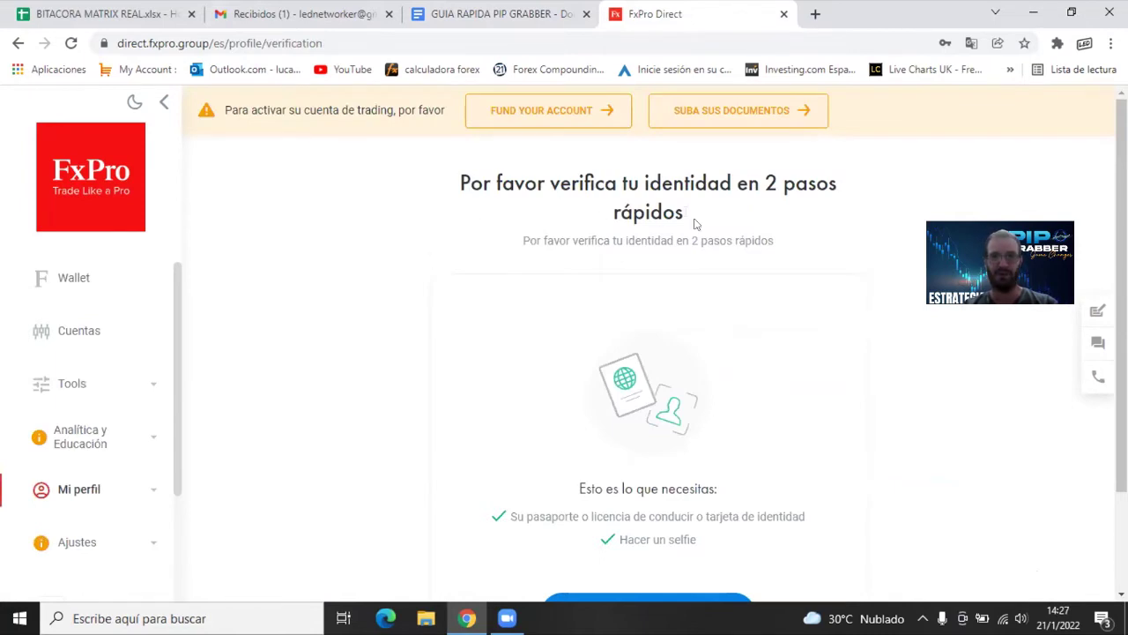
Go to Cuentas, briefly view Wallet, then show the Cuentas Demo list
{"action": "scroll", "coordinate": [781, 211], "scroll_direction": "down", "scroll_amount": 1}
{"action": "left_click", "coordinate": [132, 334]}
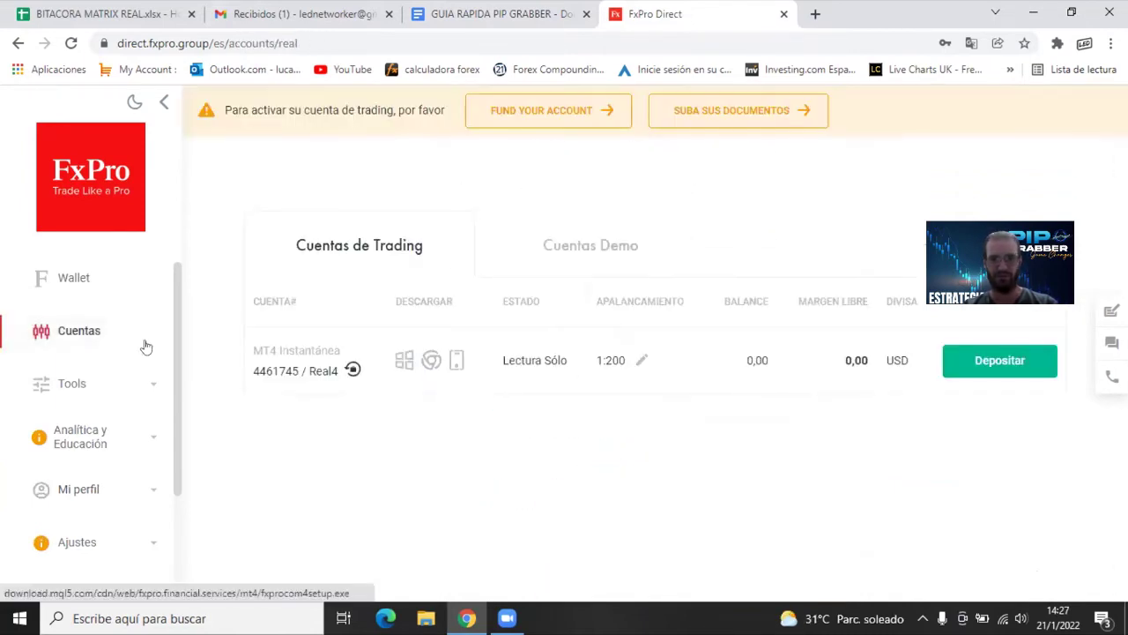
{"action": "left_click", "coordinate": [68, 277]}
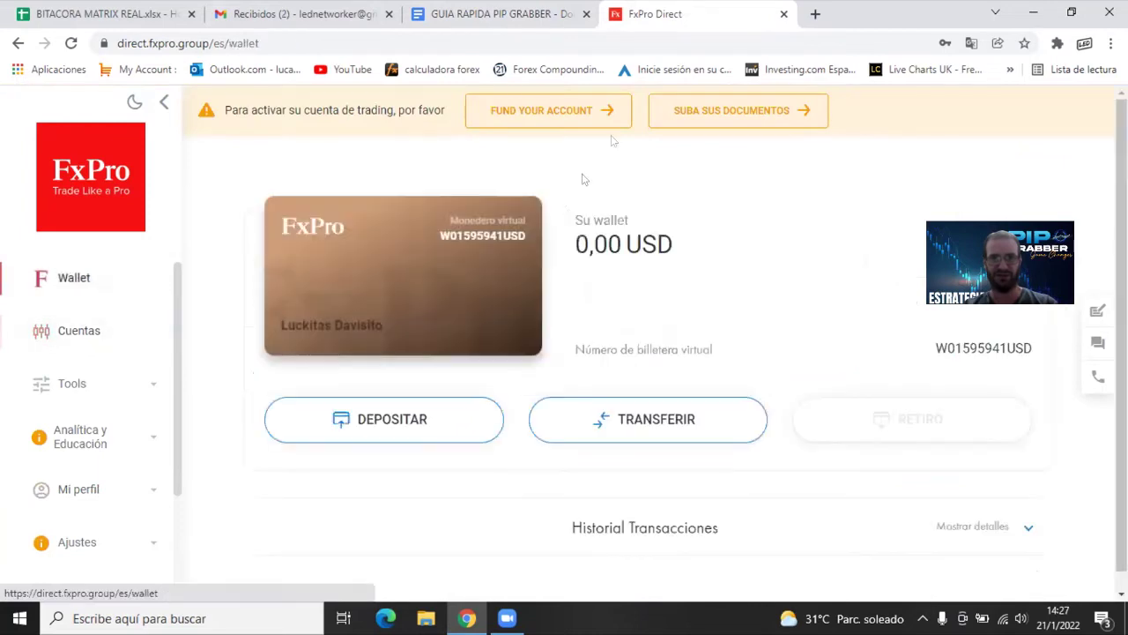
{"action": "left_click", "coordinate": [79, 332]}
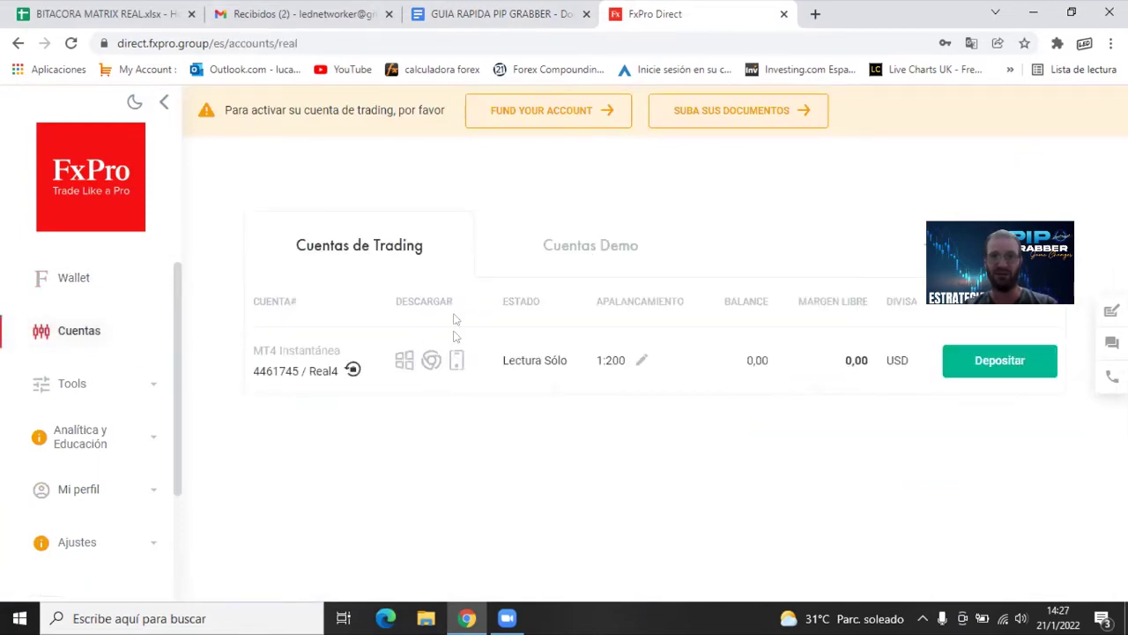
{"action": "left_click", "coordinate": [563, 247]}
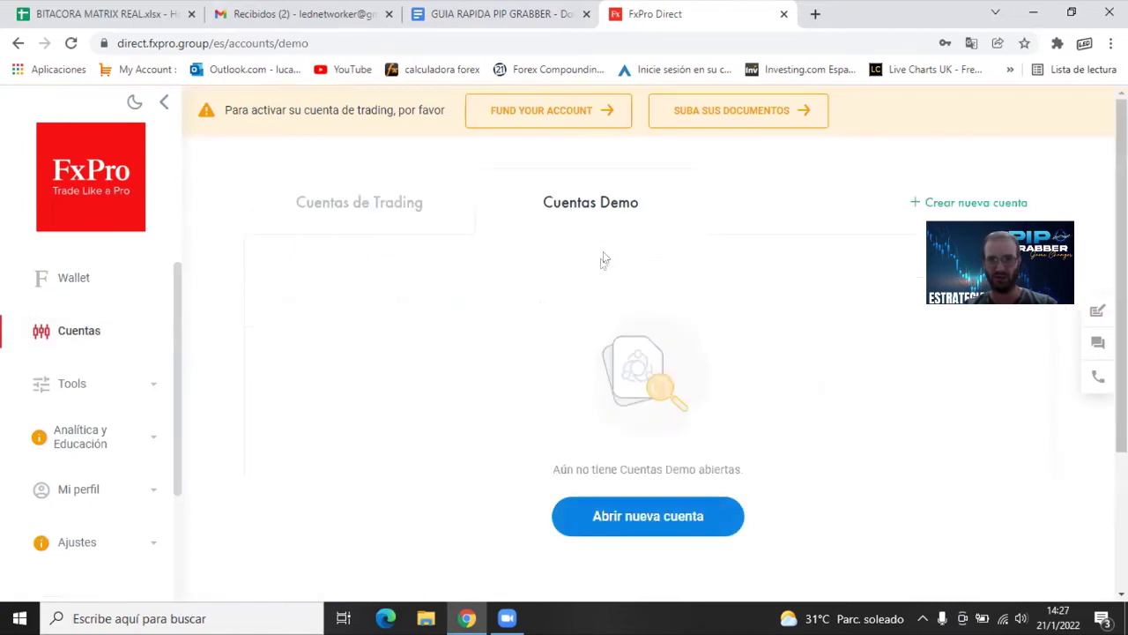
Start a new demo account as MT4 Instantánea with 1:200 leverage and USD base currency
{"action": "left_click", "coordinate": [627, 520]}
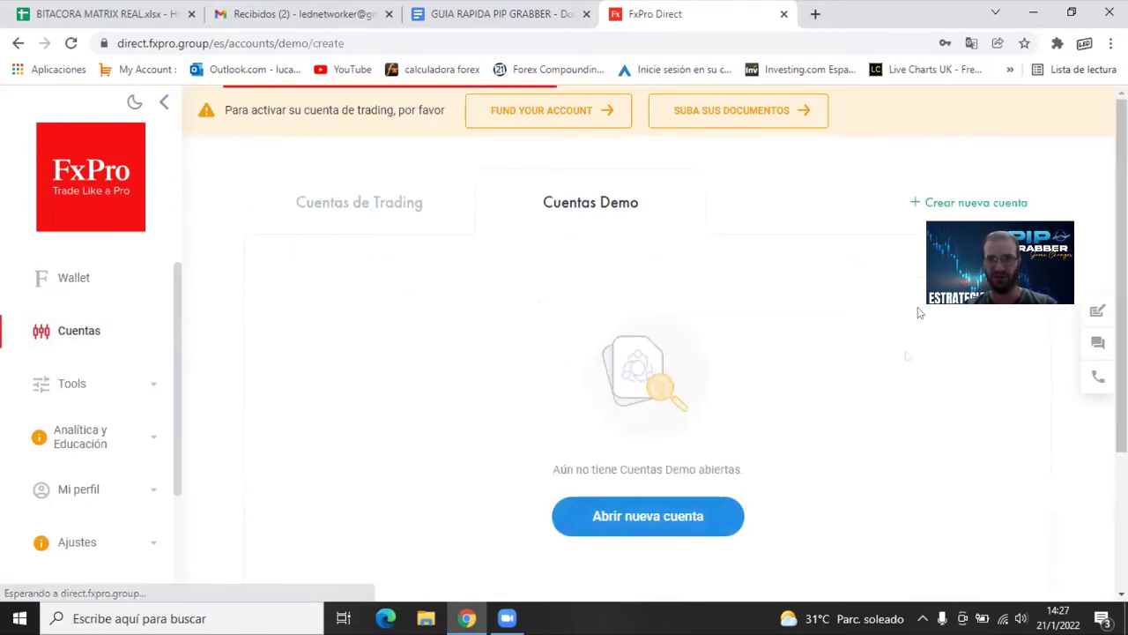
{"action": "left_click", "coordinate": [605, 298]}
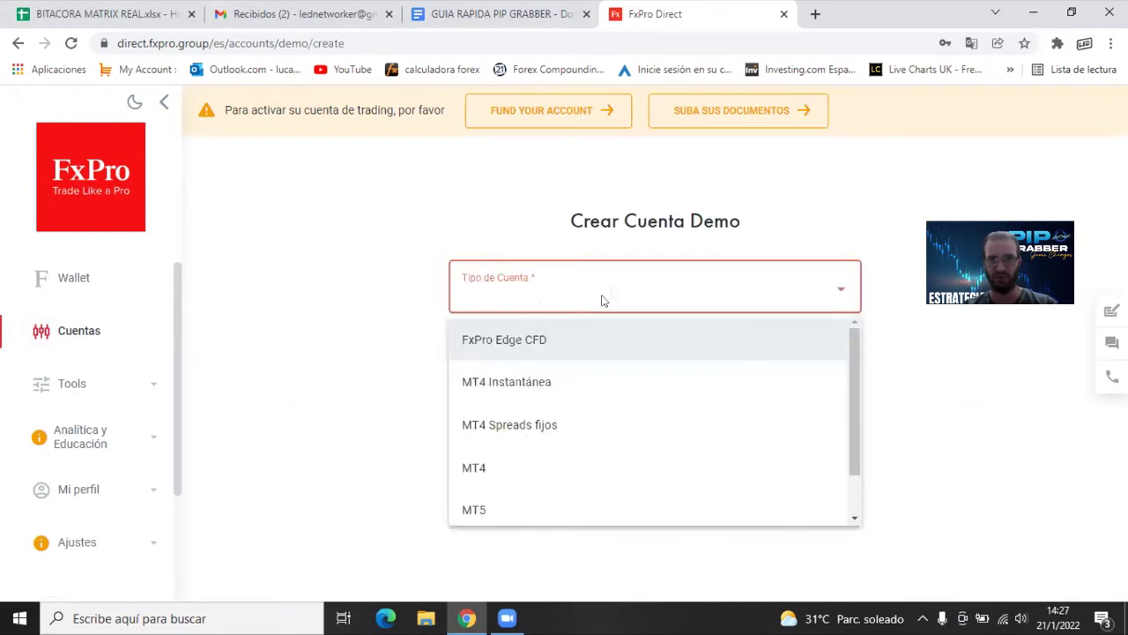
{"action": "left_click", "coordinate": [521, 385]}
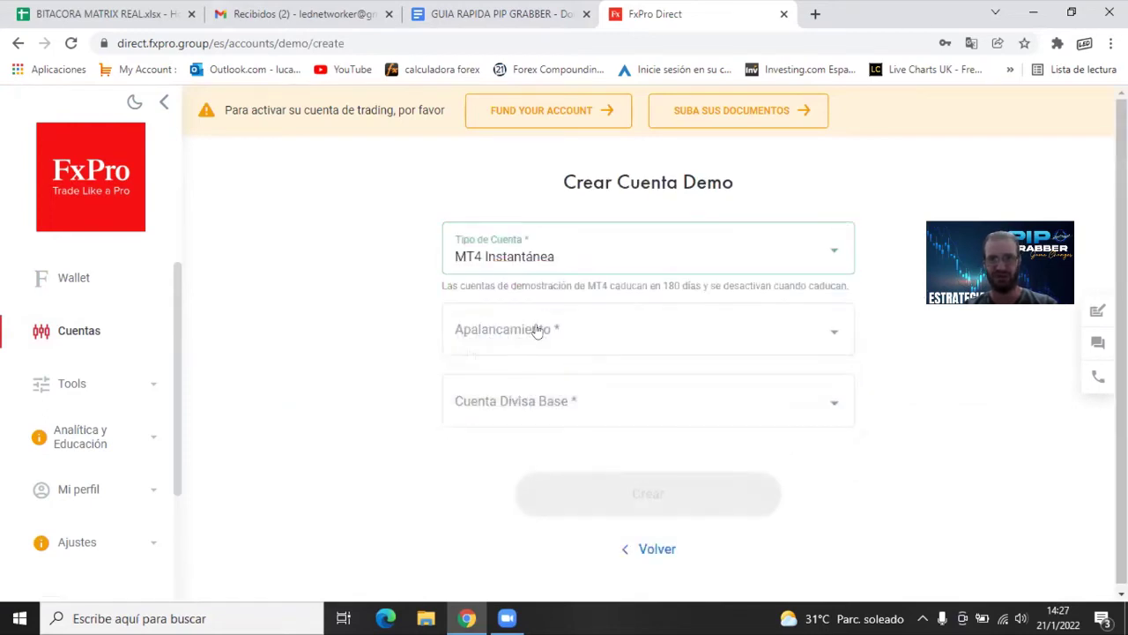
{"action": "left_click", "coordinate": [549, 328]}
{"action": "scroll", "coordinate": [553, 436], "scroll_direction": "down", "scroll_amount": 3}
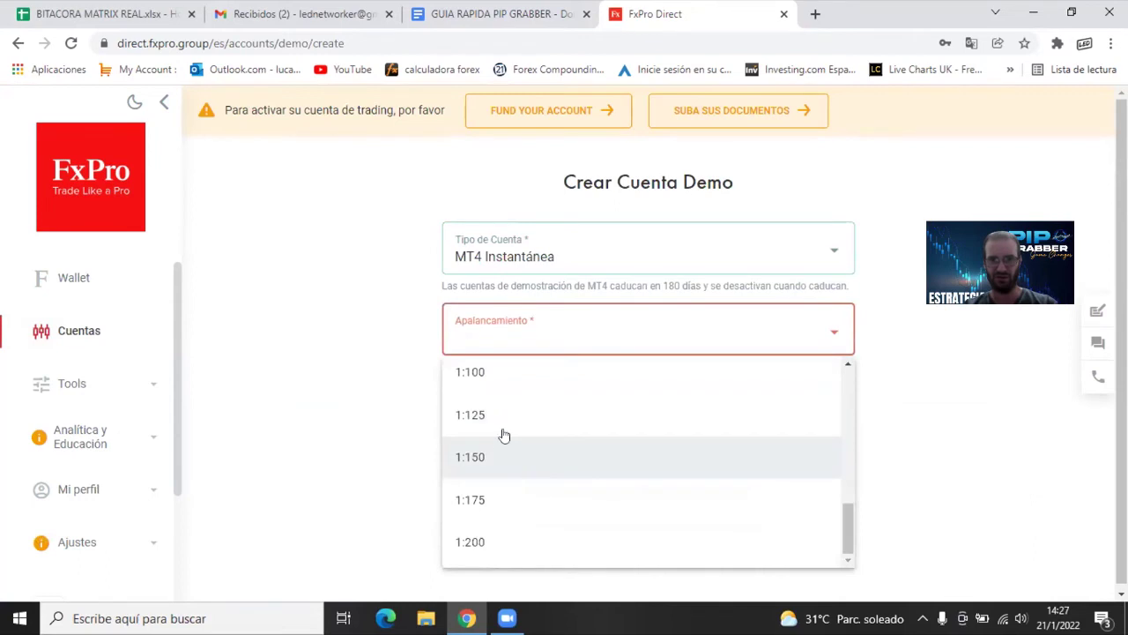
{"action": "left_click", "coordinate": [543, 537]}
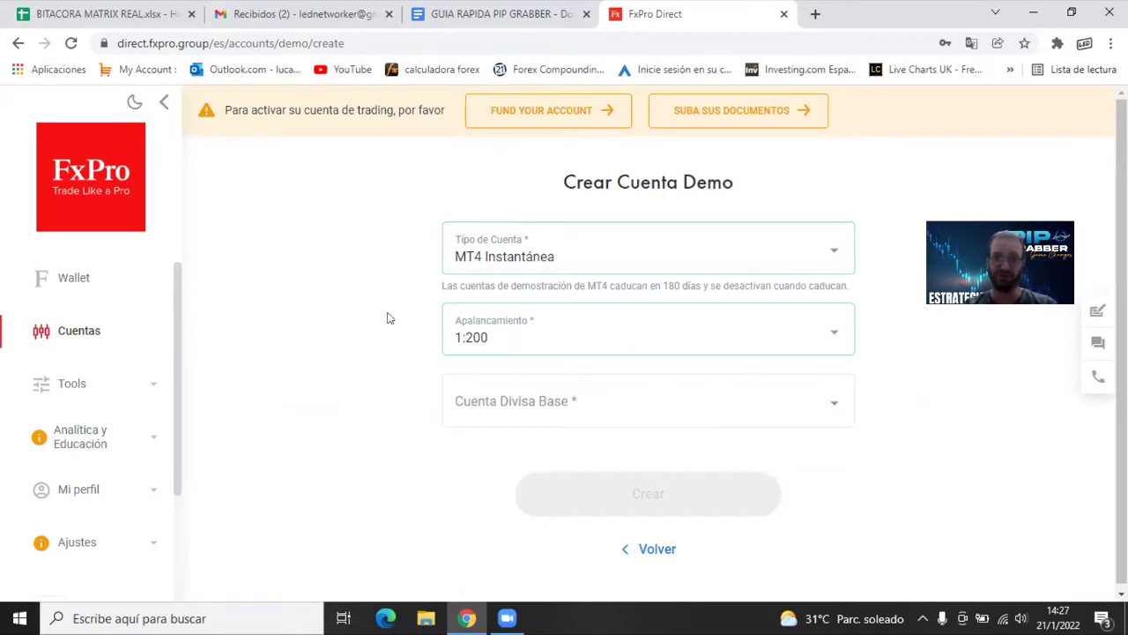
{"action": "left_click", "coordinate": [566, 409]}
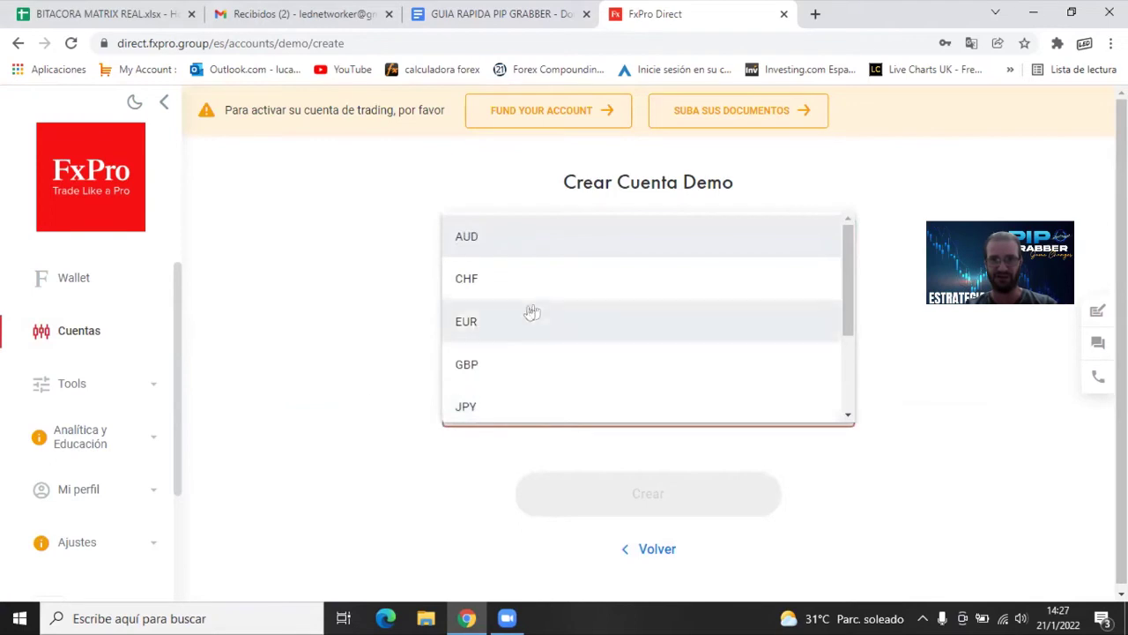
{"action": "scroll", "coordinate": [535, 368], "scroll_direction": "down", "scroll_amount": 2}
{"action": "left_click", "coordinate": [535, 369]}
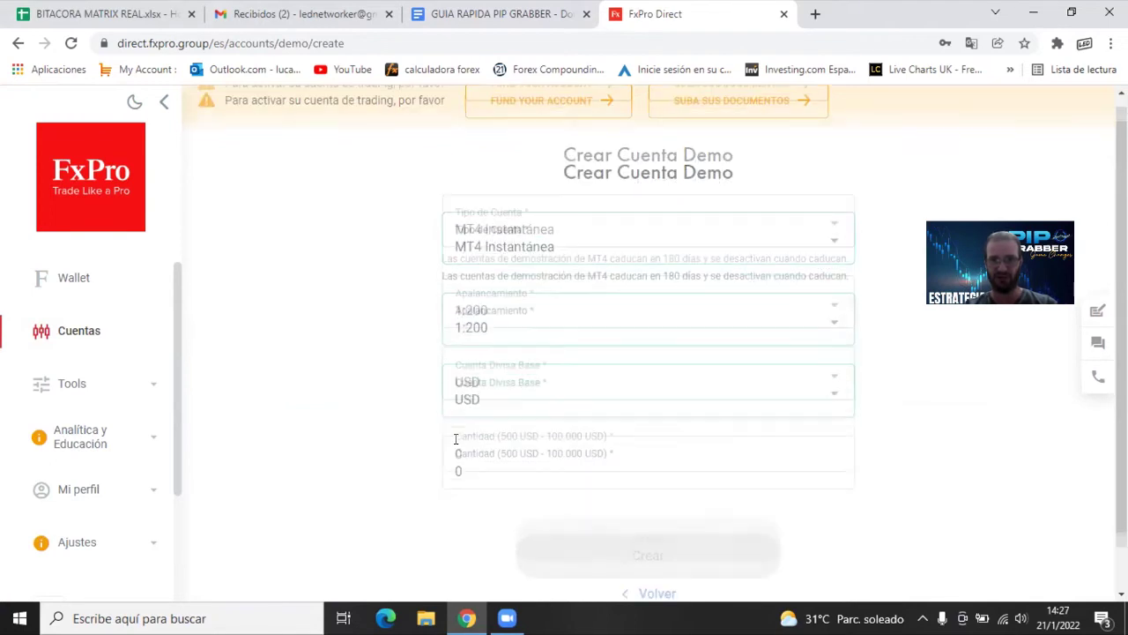
Set the demo balance to 2000 and create the account
{"action": "left_click", "coordinate": [486, 405]}
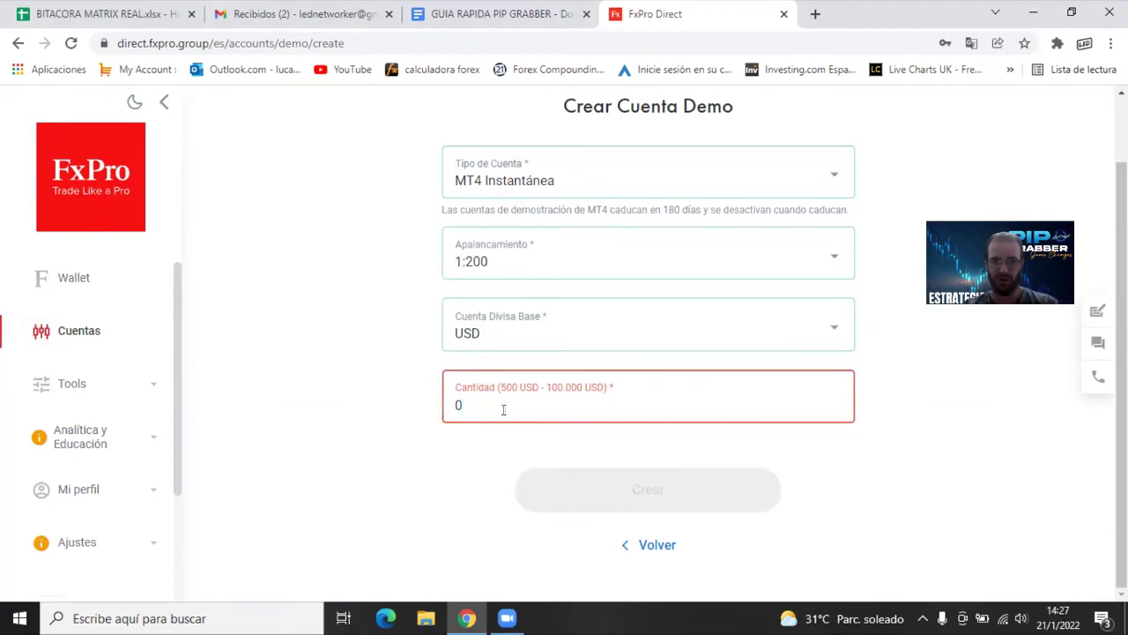
{"action": "left_click_drag", "start_coordinate": [460, 406], "coordinate": [446, 416]}
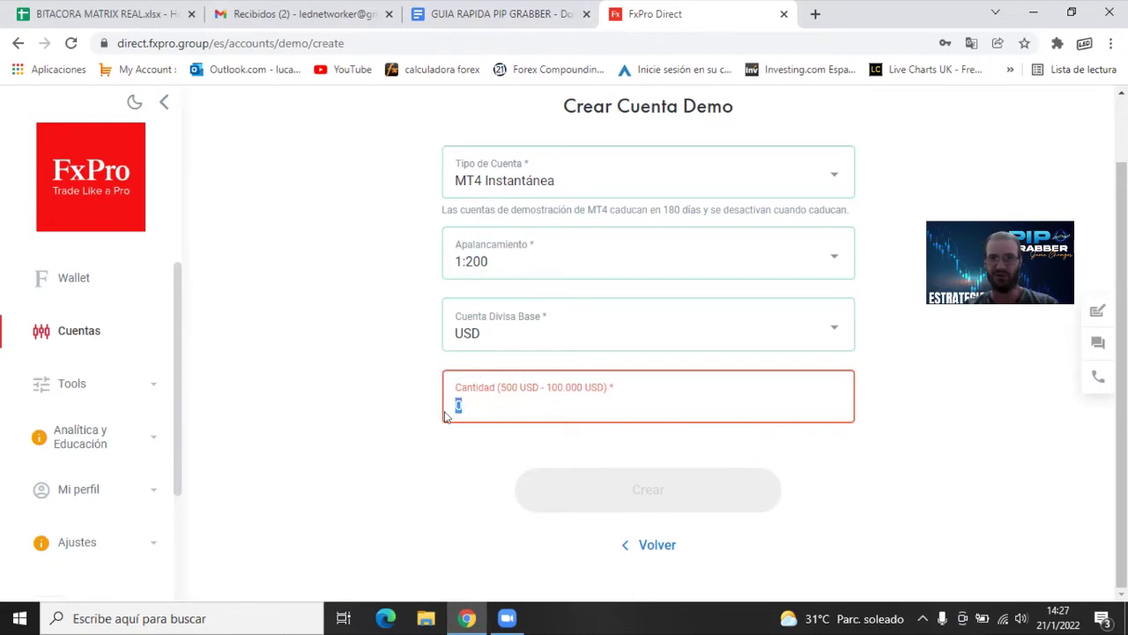
{"action": "double_click", "coordinate": [555, 406]}
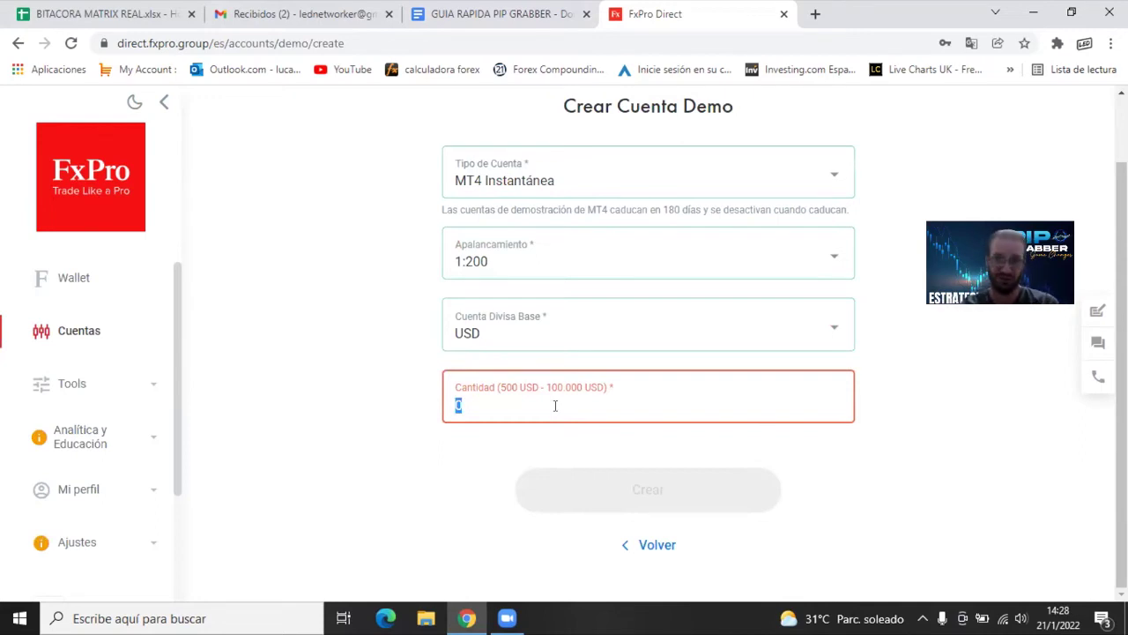
{"action": "type", "text": "2000"}
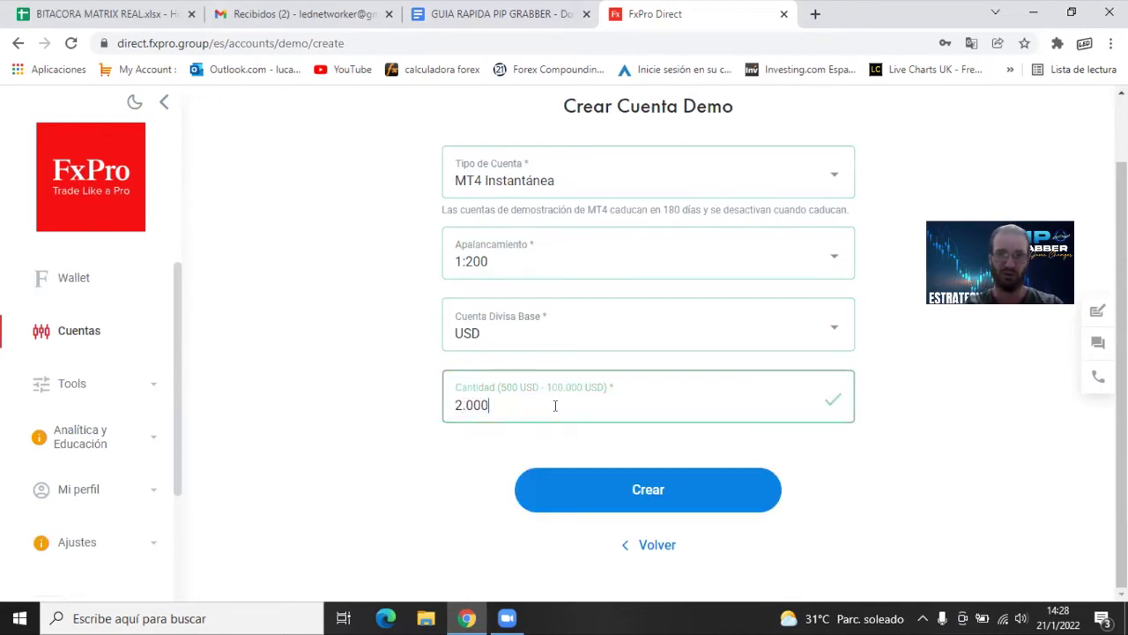
{"action": "left_click", "coordinate": [642, 492]}
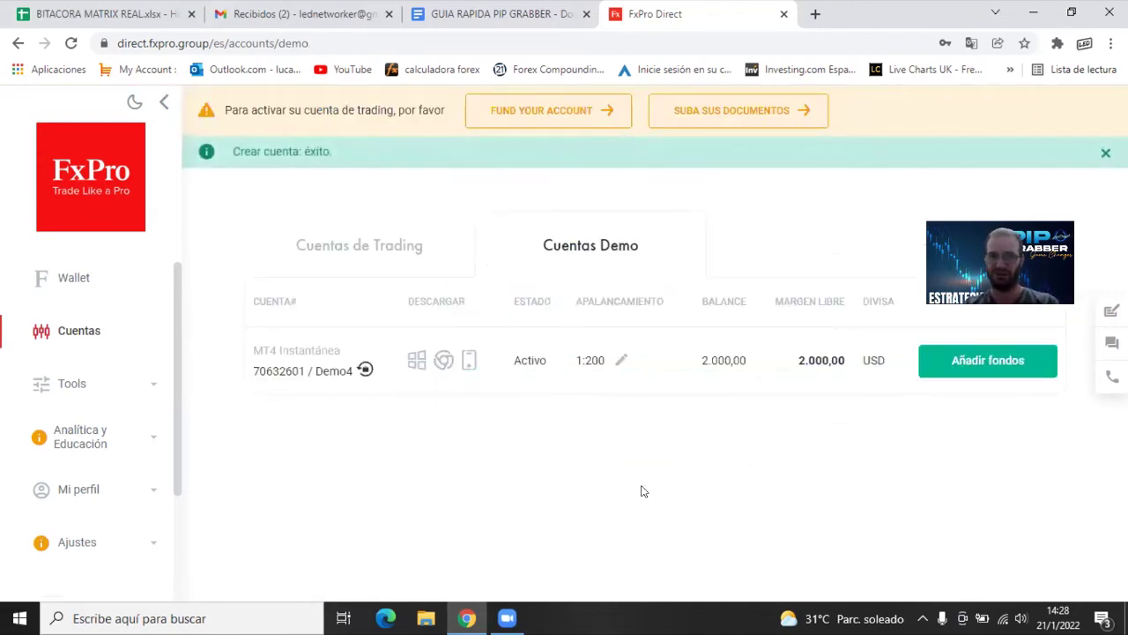
Select the new demo account's number and Demo4 server name, then go to the Gmail inbox
{"action": "left_click_drag", "start_coordinate": [253, 370], "coordinate": [306, 370]}
{"action": "left_click", "coordinate": [291, 367]}
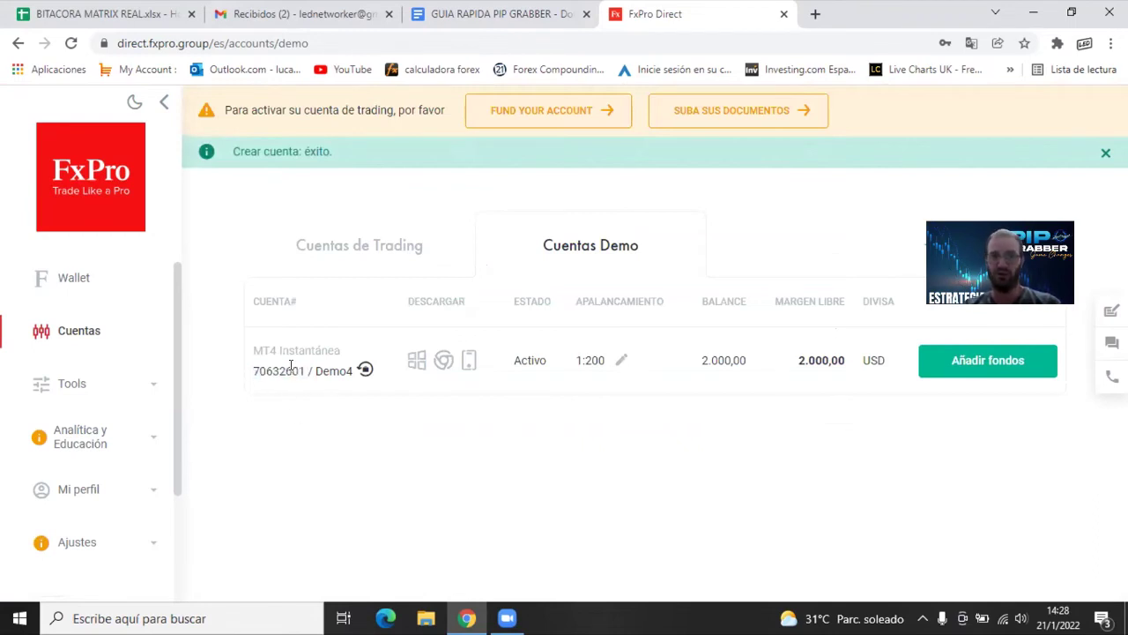
{"action": "left_click_drag", "start_coordinate": [315, 370], "coordinate": [353, 371]}
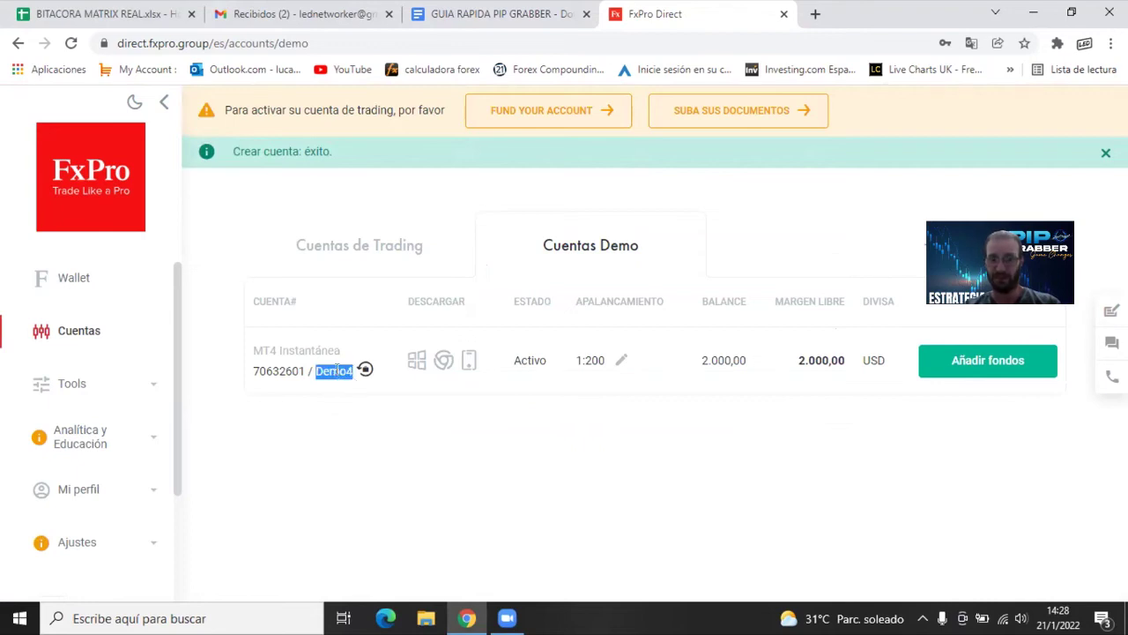
{"action": "left_click_drag", "start_coordinate": [316, 370], "coordinate": [347, 371]}
{"action": "left_click", "coordinate": [323, 397]}
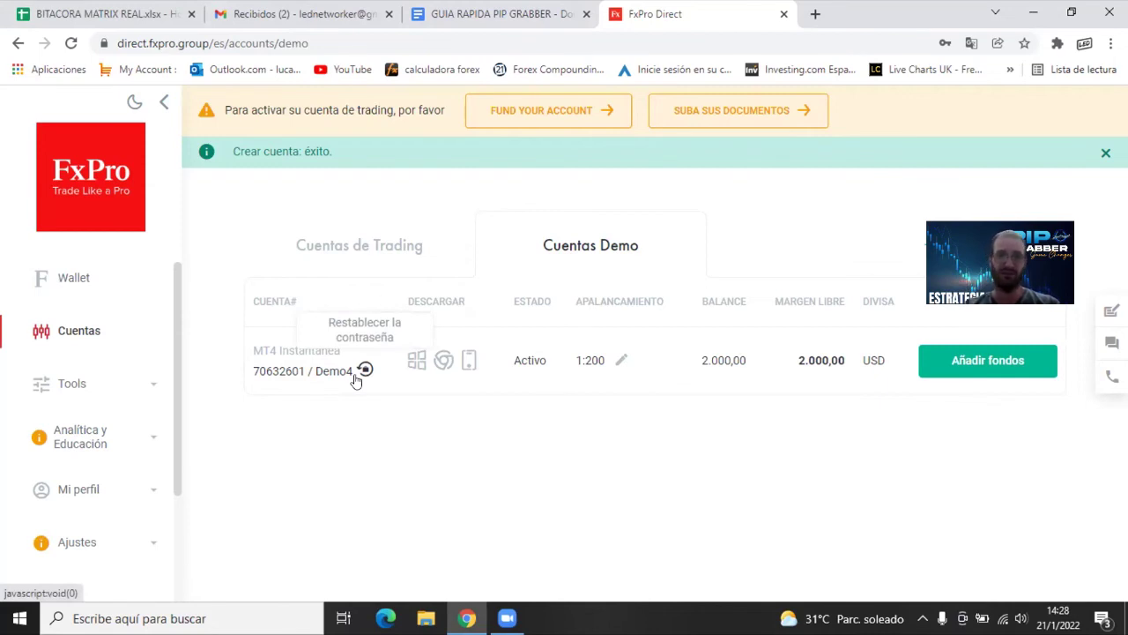
{"action": "left_click", "coordinate": [280, 15]}
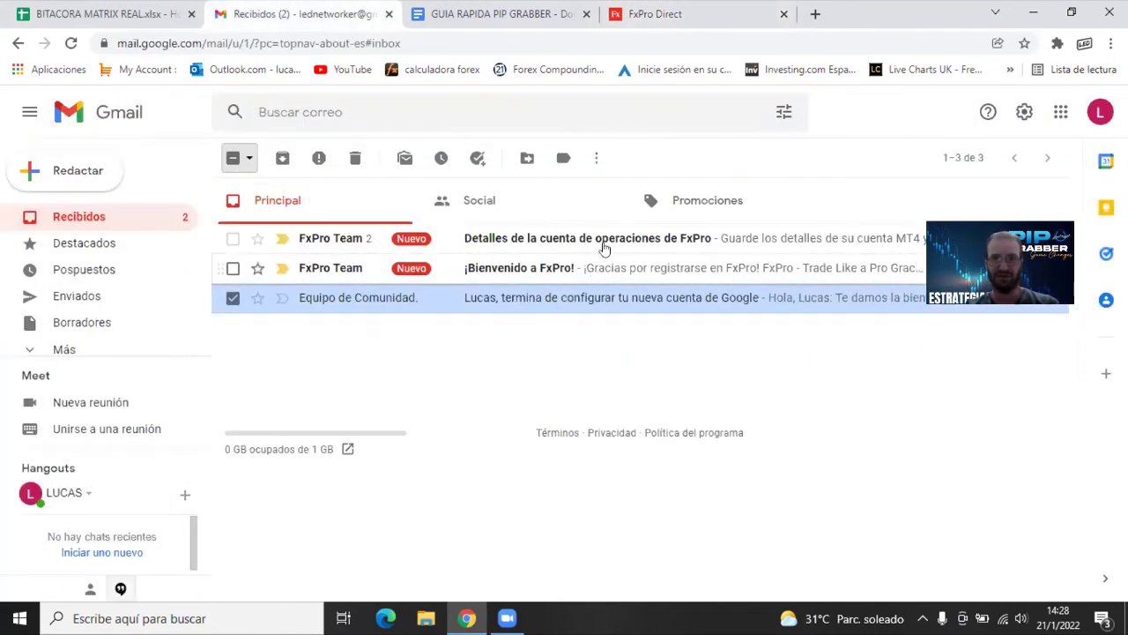